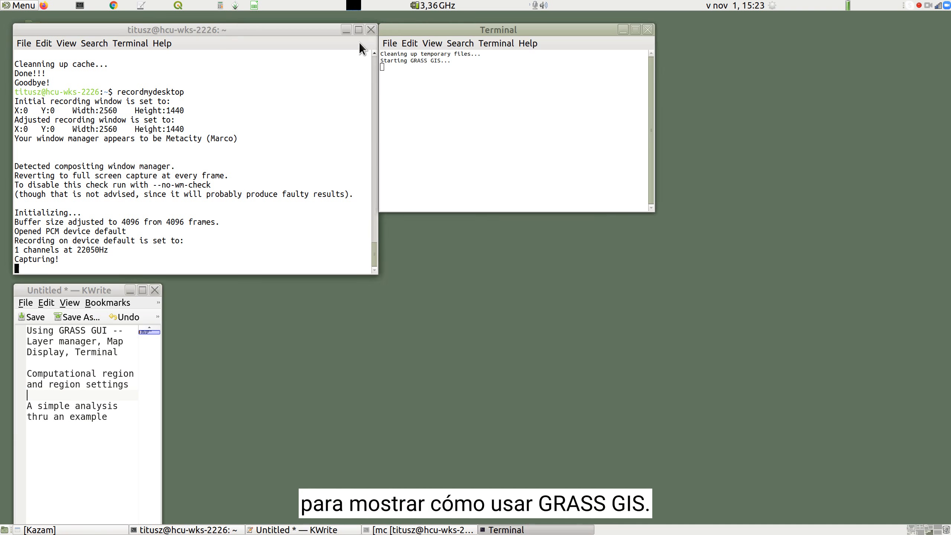
- Start a GRASS session in the grass_gis_data database with the spearfish60_grass7 location and the user's own mapset
{"action": "left_click", "coordinate": [502, 218]}
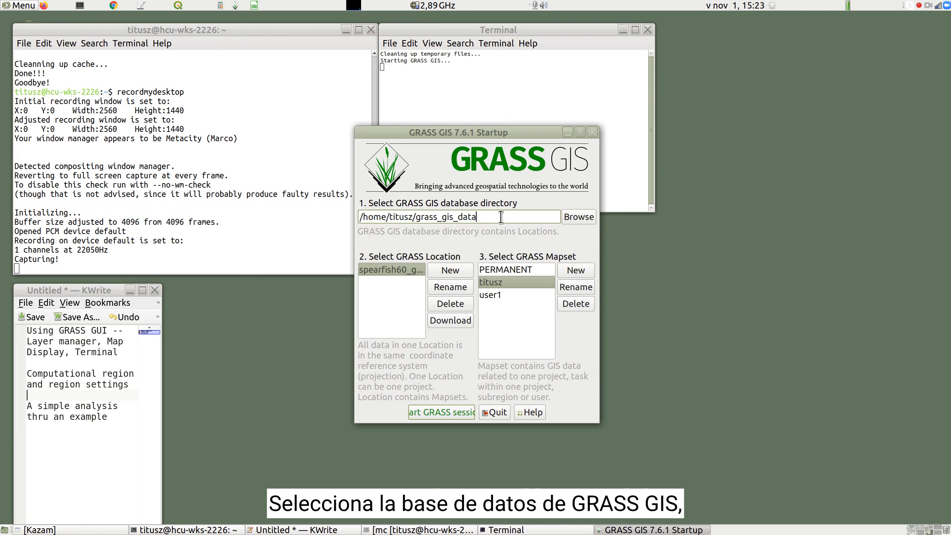
{"action": "key", "text": "ctrl+shift+Left"}
{"action": "key", "text": "ctrl+shift+Left"}
{"action": "left_click", "coordinate": [398, 275]}
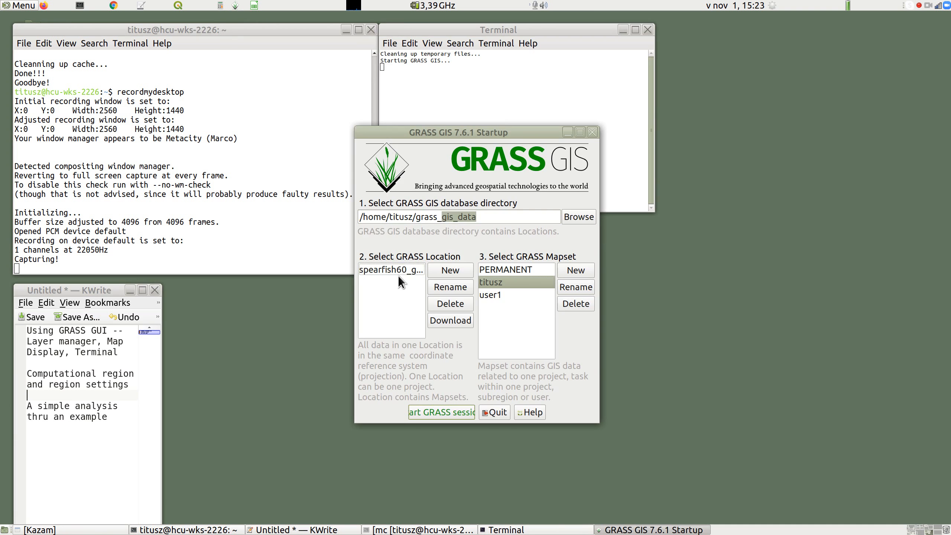
{"action": "left_click", "coordinate": [396, 273]}
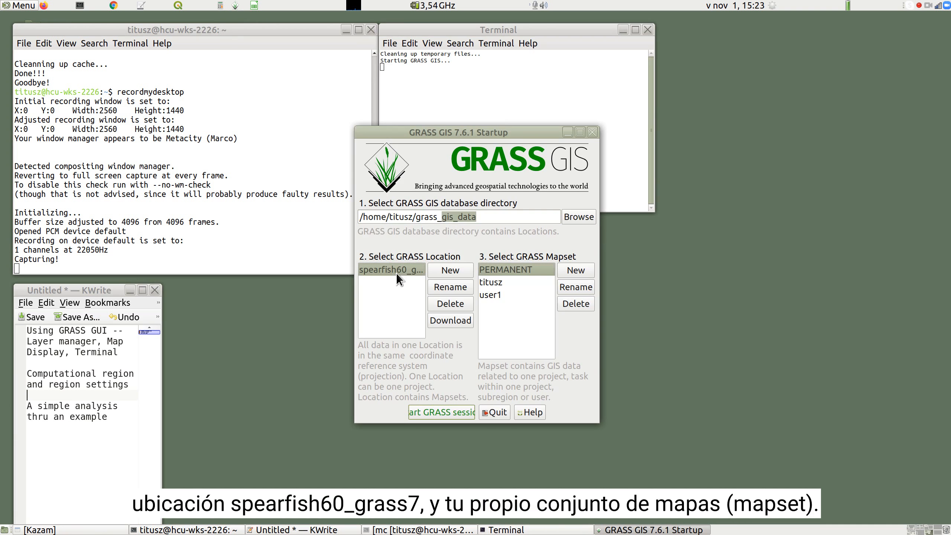
{"action": "left_click", "coordinate": [515, 285]}
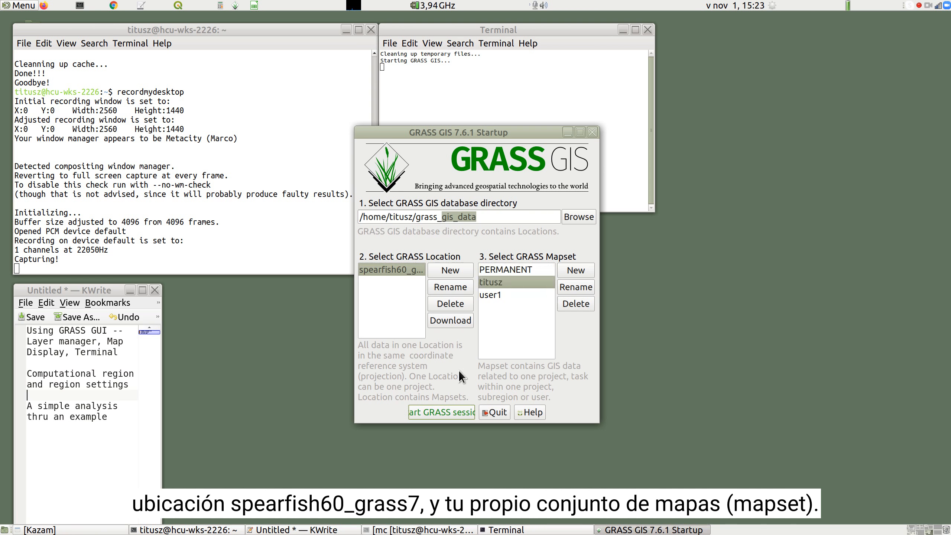
{"action": "left_click", "coordinate": [446, 412]}
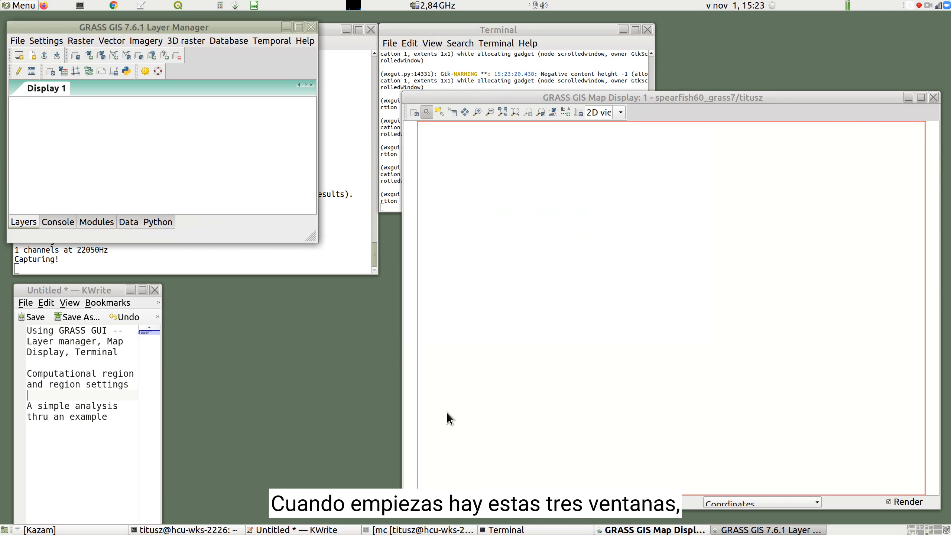
- Rearrange the Map Display and Layer Manager windows so that they sit side by side without overlapping
{"action": "left_click_drag", "start_coordinate": [476, 282], "coordinate": [427, 293]}
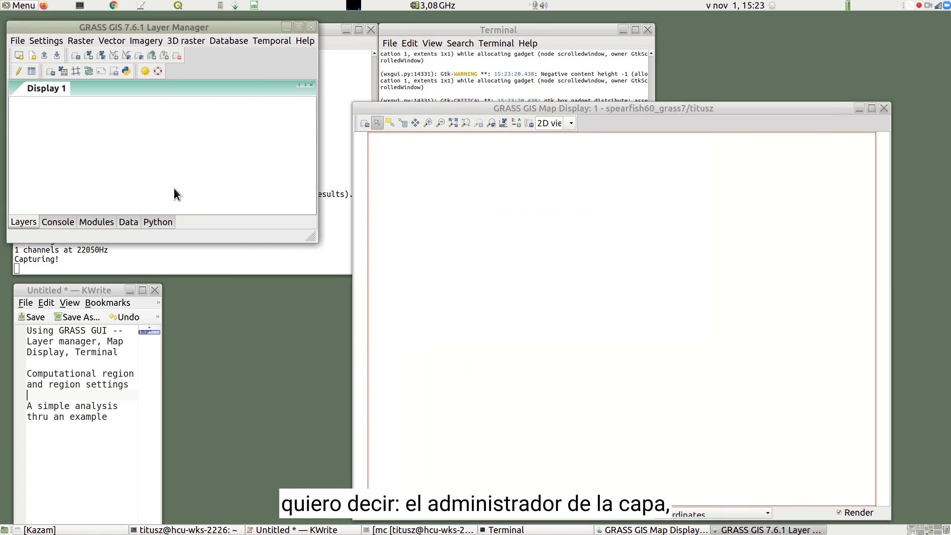
{"action": "left_click_drag", "start_coordinate": [175, 189], "coordinate": [180, 249]}
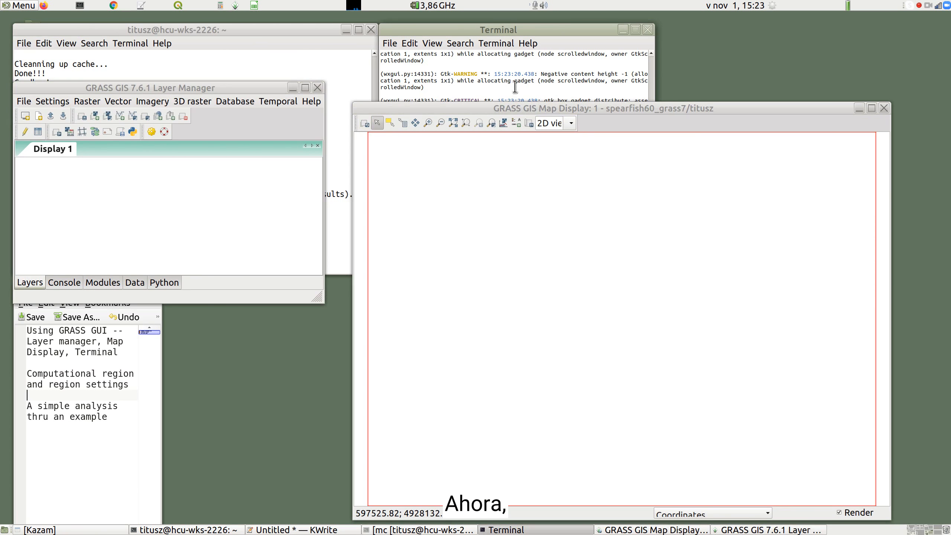
{"action": "left_click_drag", "start_coordinate": [267, 226], "coordinate": [288, 178]}
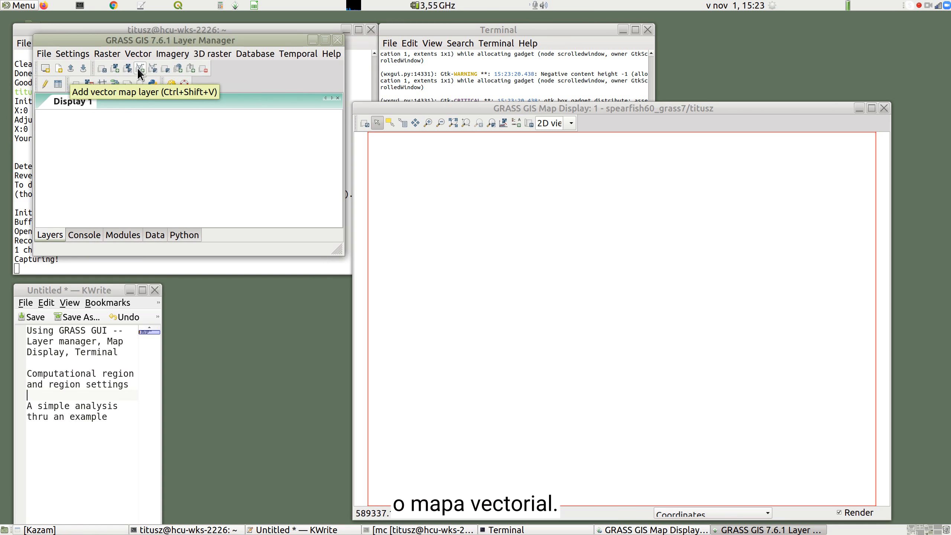
- Add the raster map elevation.dem from the PERMANENT mapset as a layer in Display 1
{"action": "left_click", "coordinate": [115, 69]}
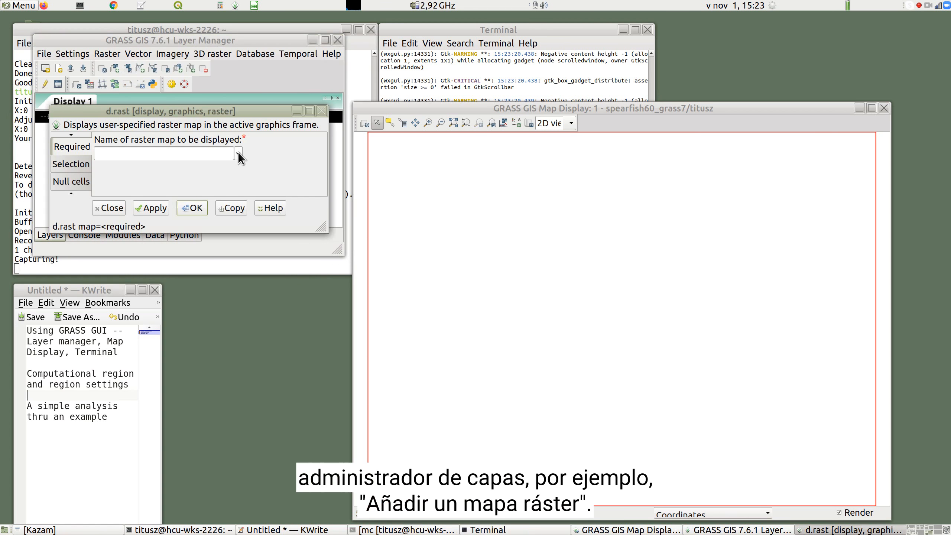
{"action": "left_click", "coordinate": [120, 206]}
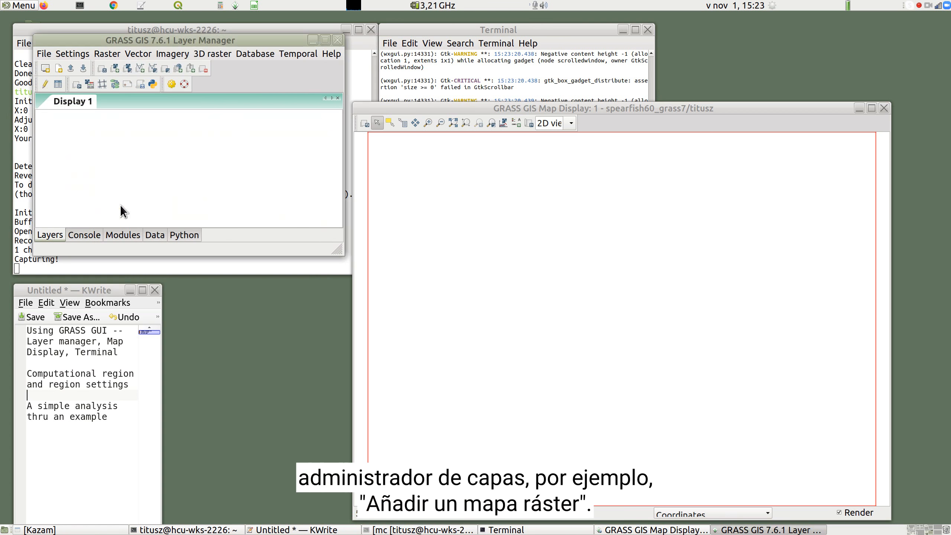
{"action": "left_click", "coordinate": [116, 69]}
{"action": "left_click", "coordinate": [236, 152]}
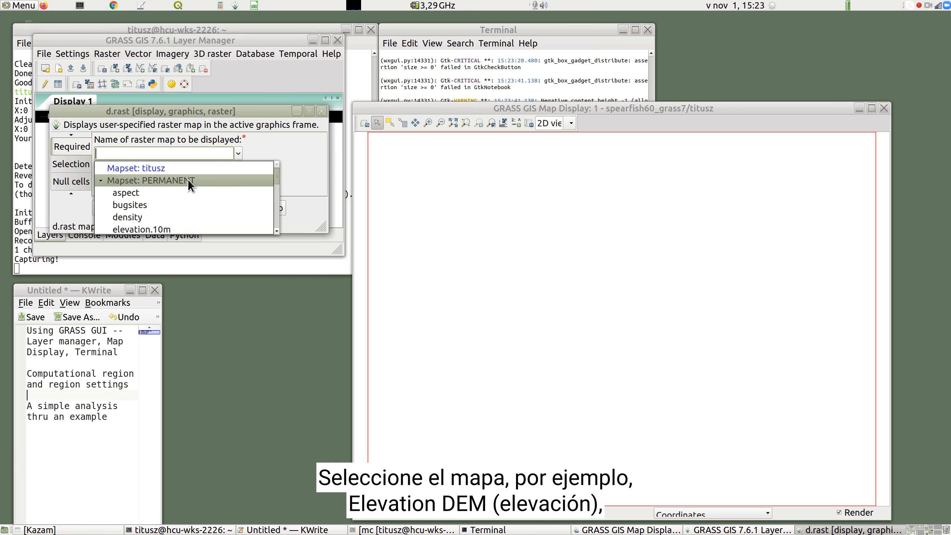
{"action": "scroll", "coordinate": [188, 179], "scroll_direction": "down", "scroll_amount": 3}
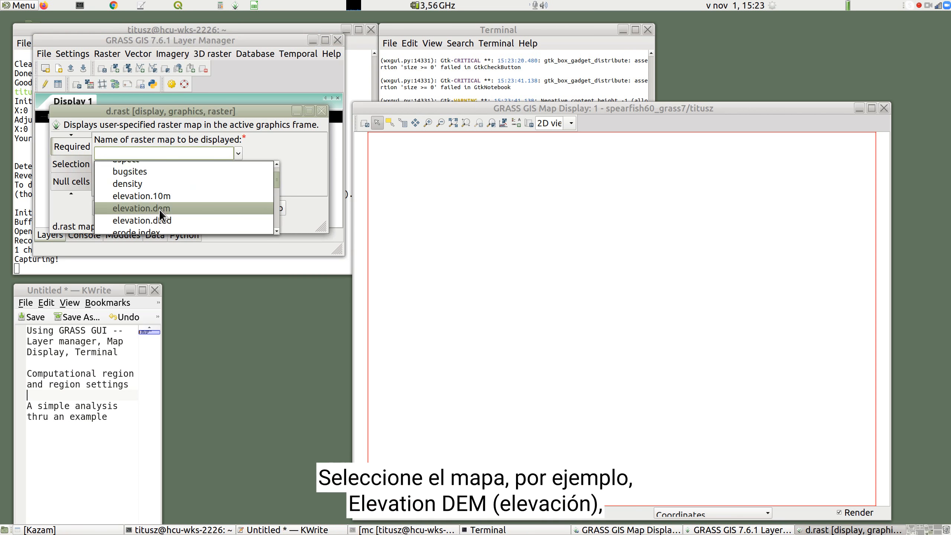
{"action": "left_click", "coordinate": [159, 209]}
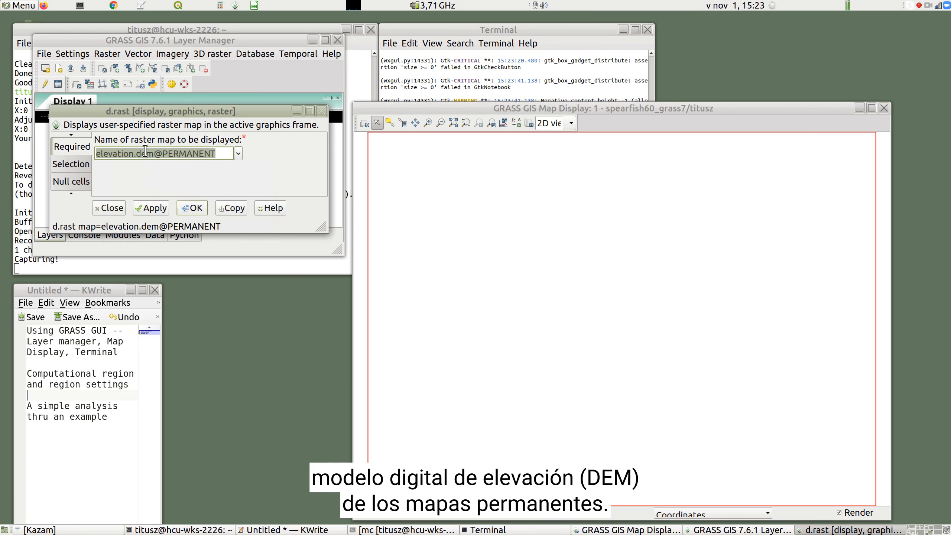
{"action": "left_click", "coordinate": [194, 213]}
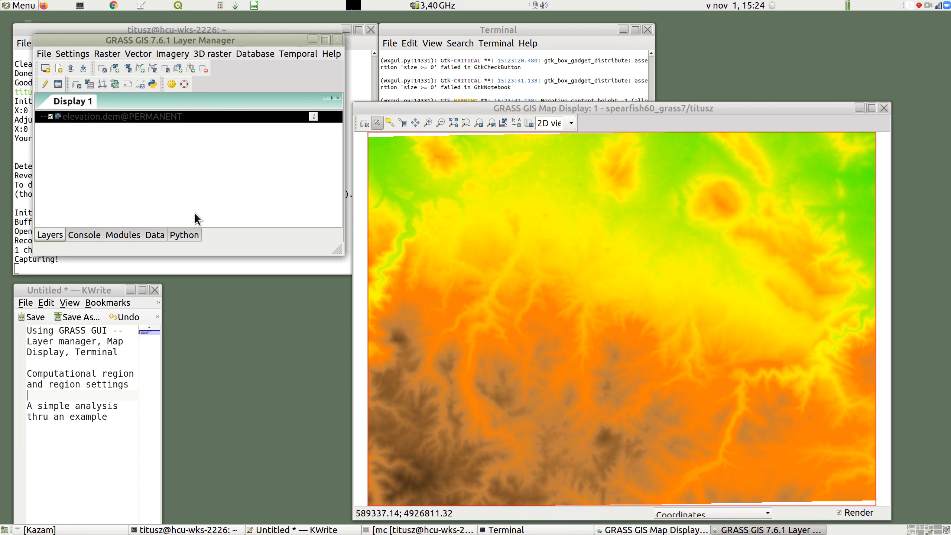
- Zoom in twice on boxed areas of the elevation map and zoom out twice with boxes
{"action": "left_click", "coordinate": [428, 123]}
{"action": "left_click_drag", "start_coordinate": [490, 200], "coordinate": [569, 268]}
{"action": "left_click_drag", "start_coordinate": [486, 240], "coordinate": [548, 309]}
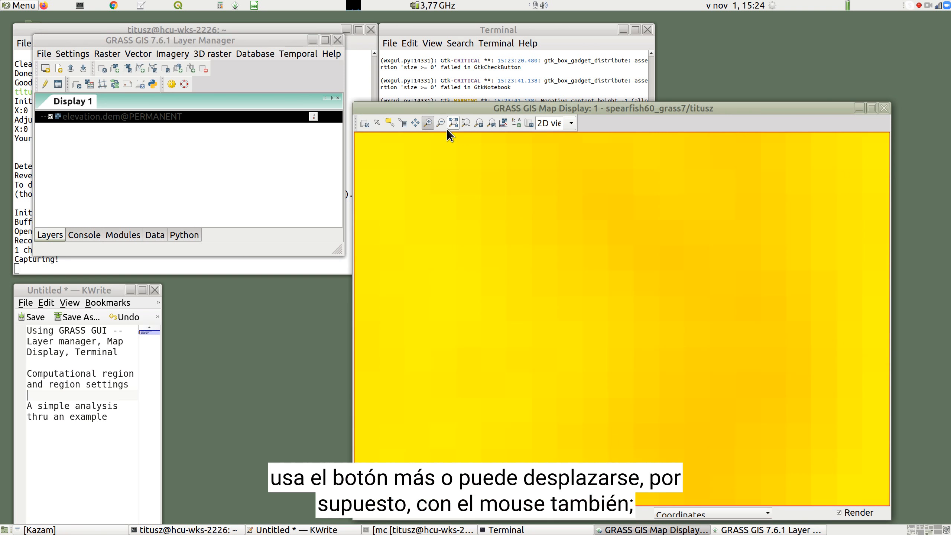
{"action": "left_click", "coordinate": [437, 122]}
{"action": "left_click_drag", "start_coordinate": [527, 263], "coordinate": [582, 320]}
{"action": "left_click_drag", "start_coordinate": [562, 256], "coordinate": [613, 325]}
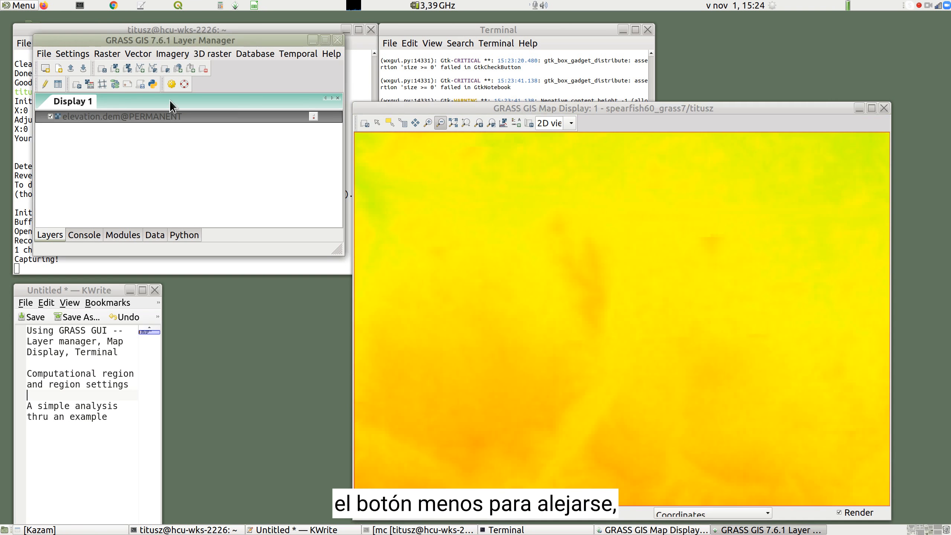
- Zoom to the extent of the elevation.dem layer, go back through the zoom history, and return to the layer's full extent
{"action": "right_click", "coordinate": [131, 120]}
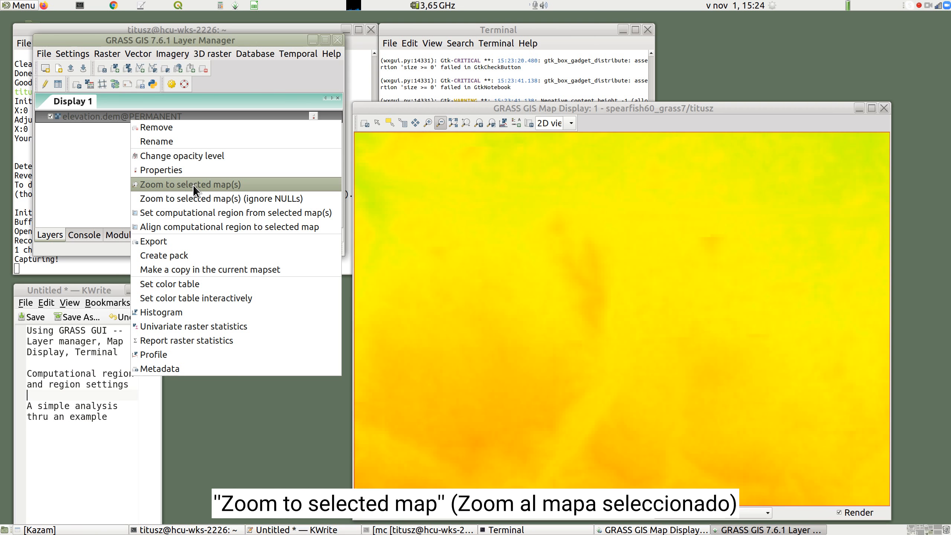
{"action": "left_click", "coordinate": [426, 109]}
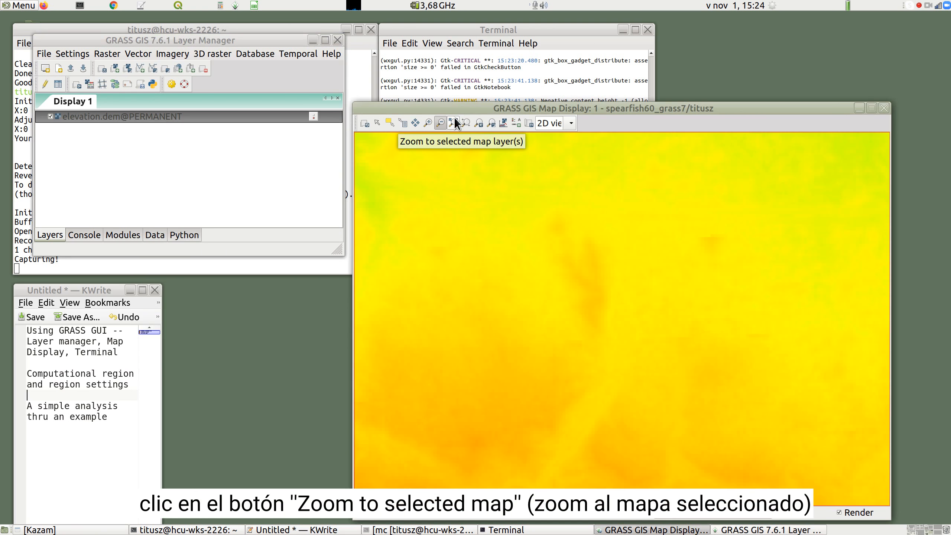
{"action": "left_click", "coordinate": [455, 122]}
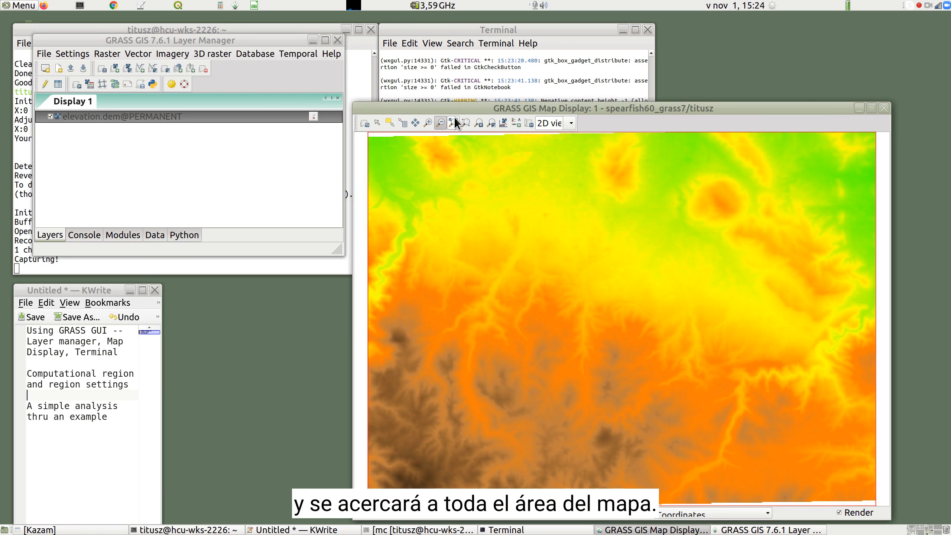
{"action": "left_click", "coordinate": [479, 123]}
{"action": "left_click", "coordinate": [479, 124]}
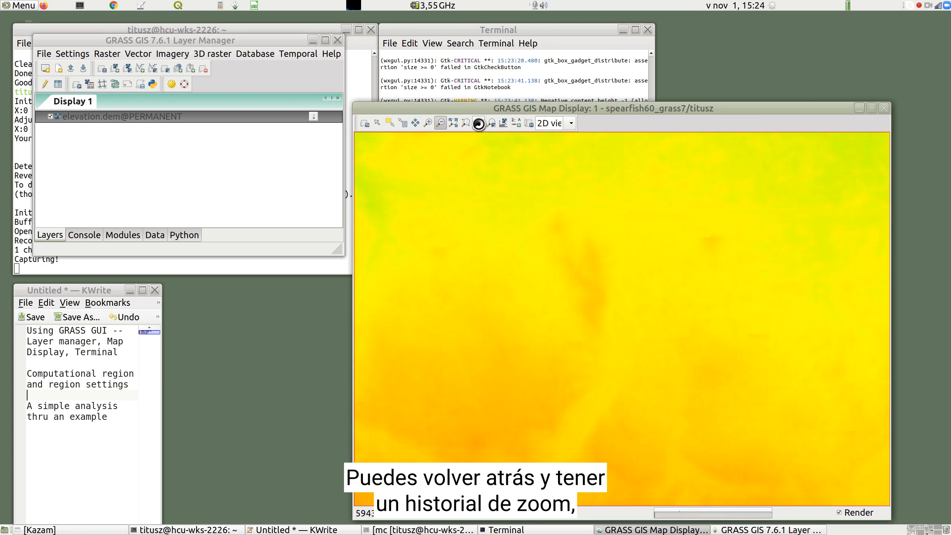
{"action": "left_click", "coordinate": [454, 122]}
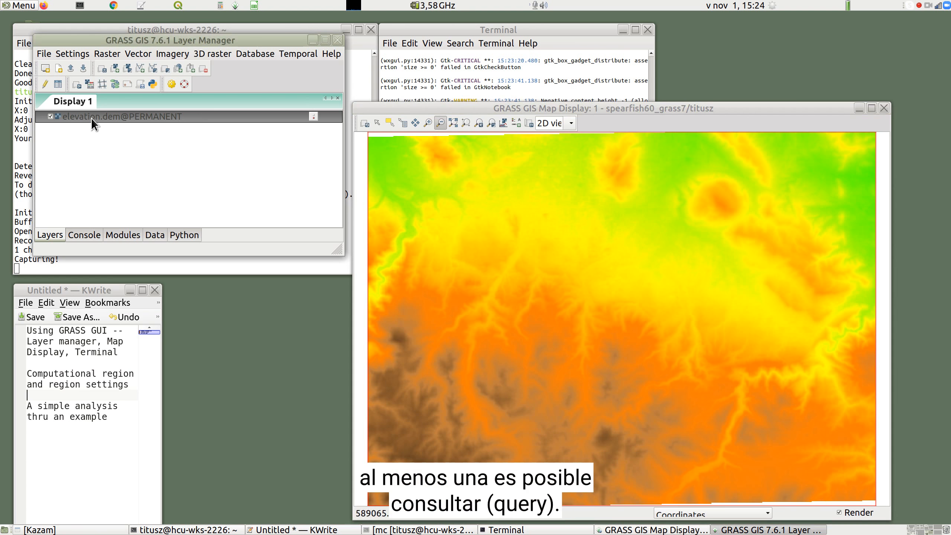
- Query the elevation.dem raster at several map points, widening the results window to read the values, and close the results
{"action": "left_click", "coordinate": [406, 126]}
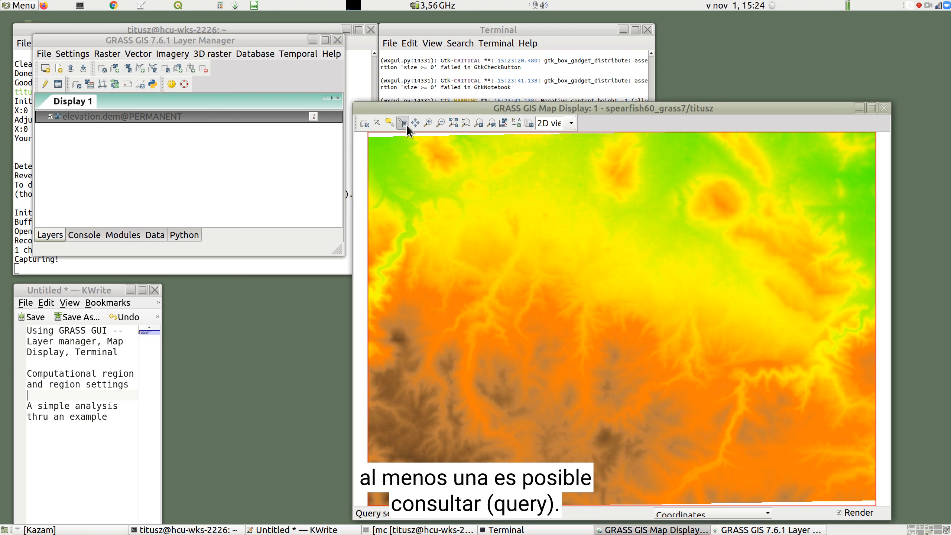
{"action": "left_click", "coordinate": [591, 208]}
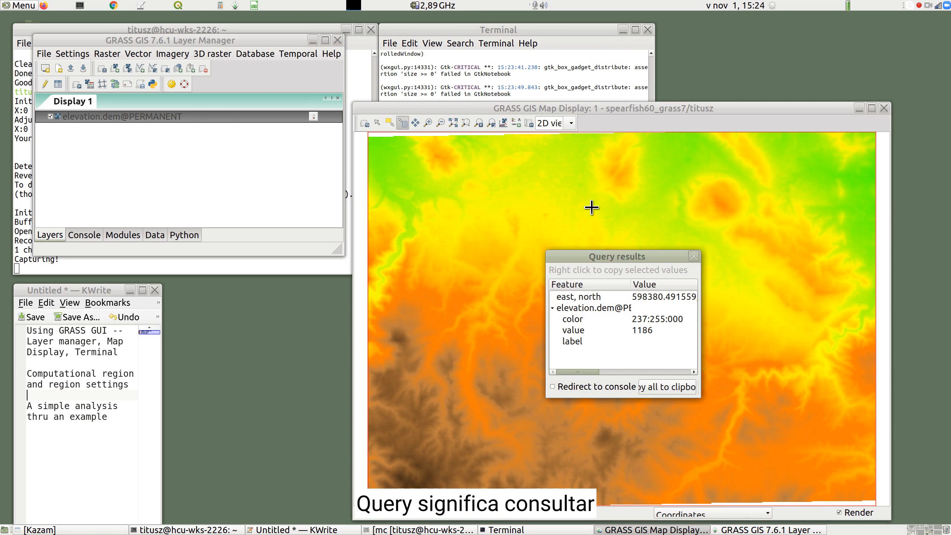
{"action": "left_click_drag", "start_coordinate": [700, 397], "coordinate": [827, 420]}
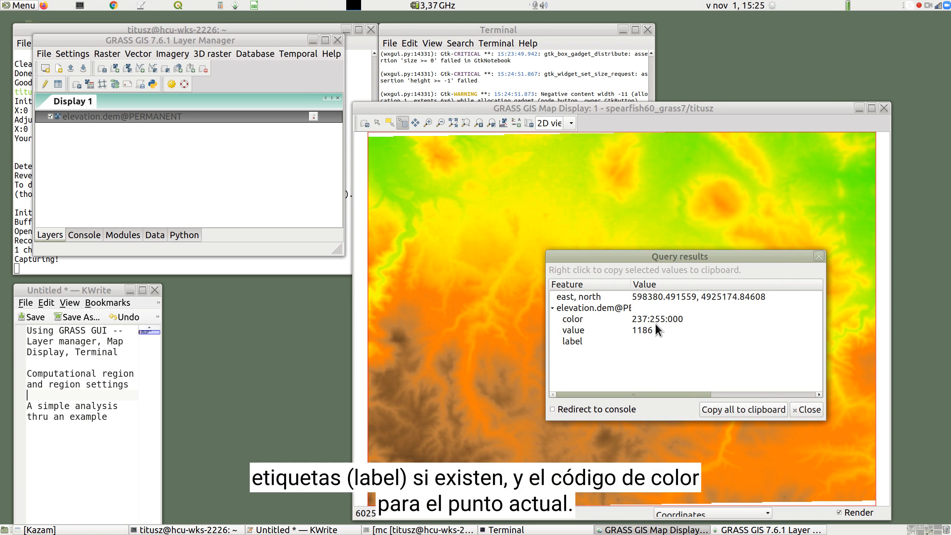
{"action": "left_click", "coordinate": [817, 200]}
{"action": "left_click", "coordinate": [596, 236]}
{"action": "left_click", "coordinate": [513, 345]}
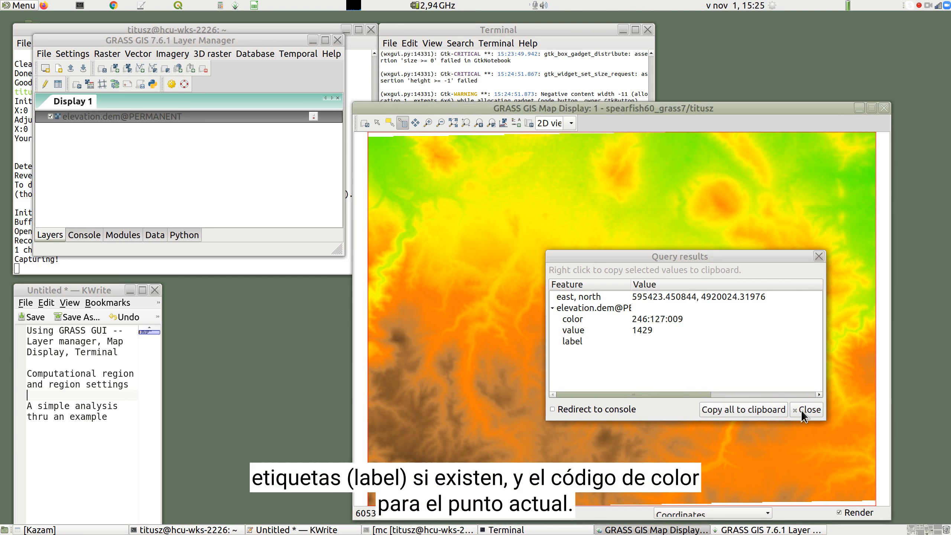
{"action": "left_click", "coordinate": [818, 406]}
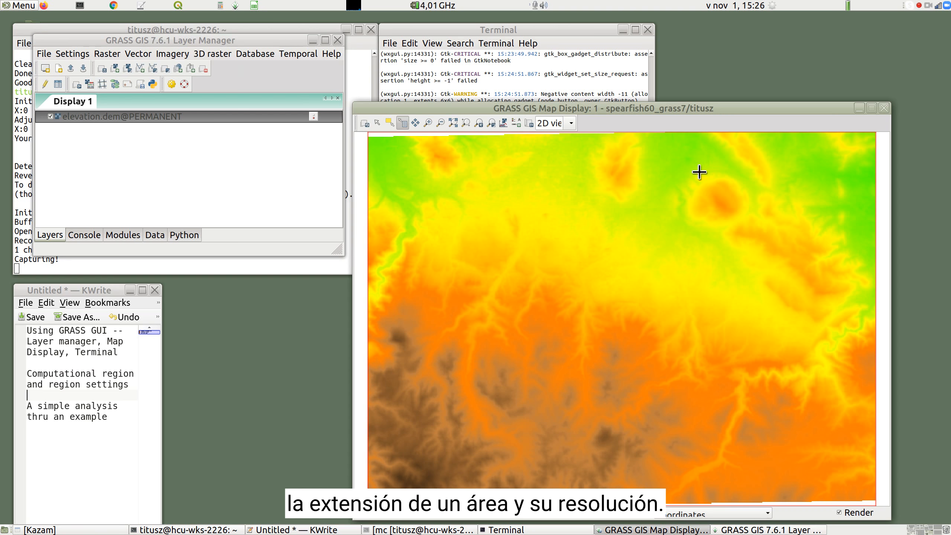
- Show the current computational region's extent and resolution with g.region -p
{"action": "left_click", "coordinate": [63, 49]}
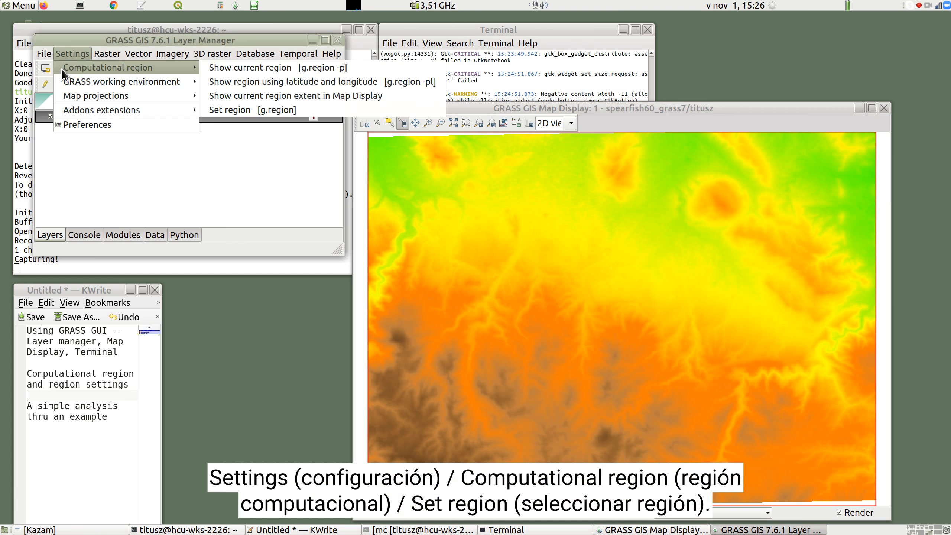
{"action": "mouse_move", "coordinate": [202, 67]}
{"action": "mouse_move", "coordinate": [82, 54]}
{"action": "key", "text": "Down"}
{"action": "key", "text": "Right"}
{"action": "key", "text": "Down"}
{"action": "key", "text": "Down"}
{"action": "key", "text": "Down"}
{"action": "key", "text": "Down"}
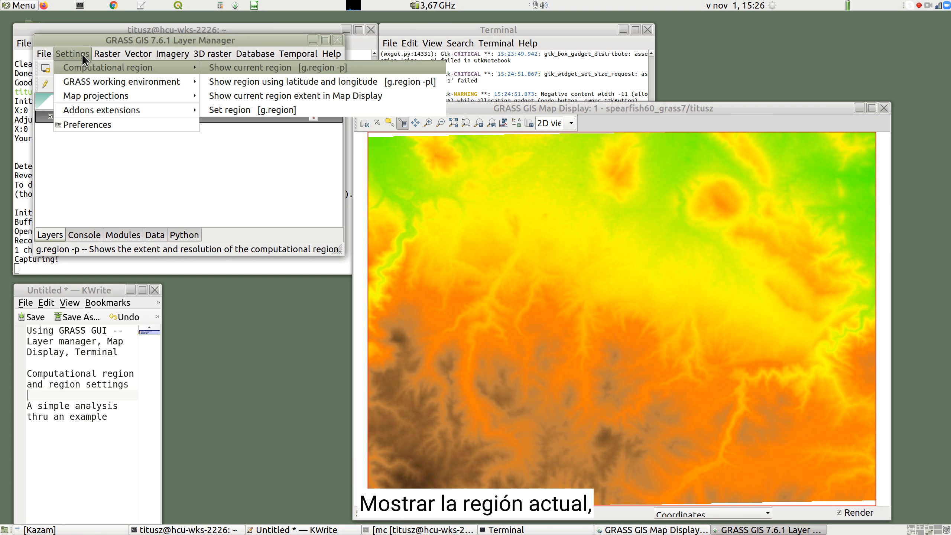
{"action": "key", "text": "Return"}
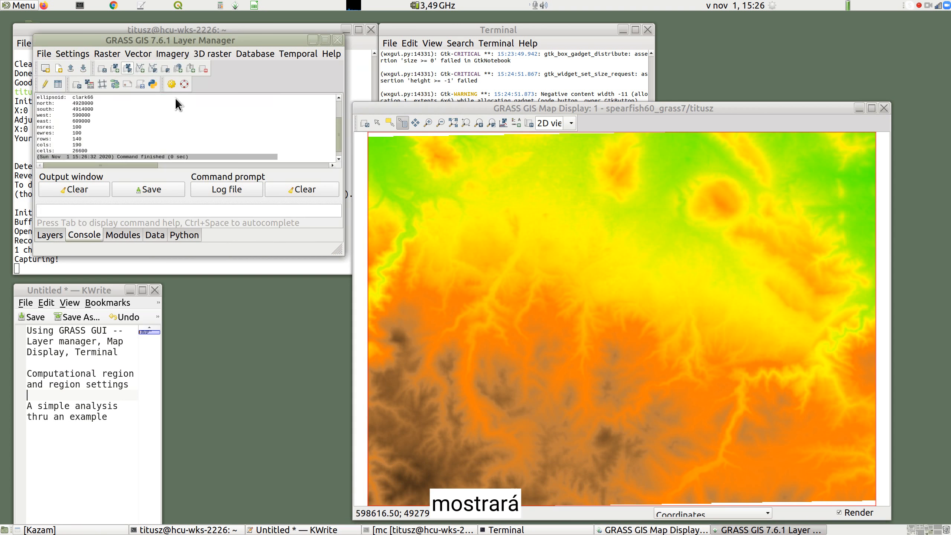
- Enlarge the Layer Manager window and highlight the nsres and ewres resolution values in the region report
{"action": "left_click_drag", "start_coordinate": [342, 254], "coordinate": [485, 392]}
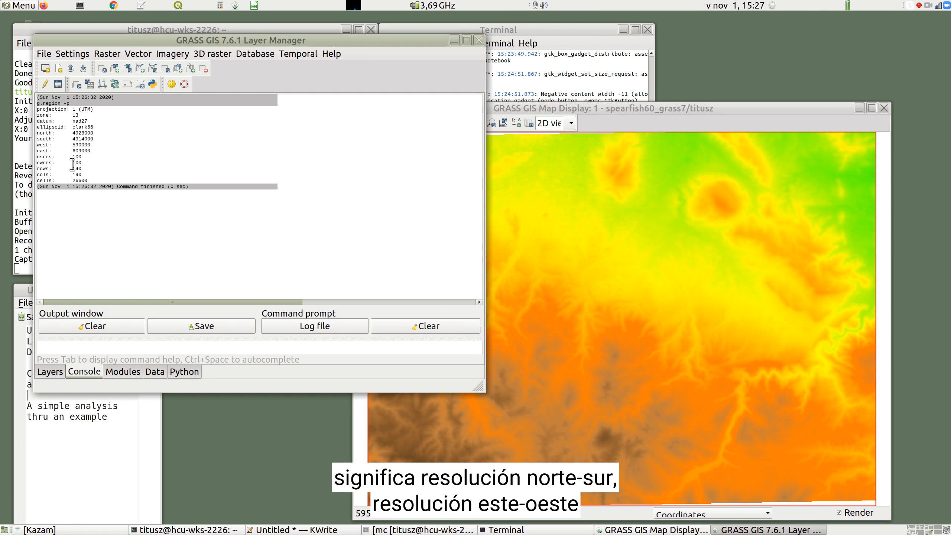
{"action": "left_click_drag", "start_coordinate": [85, 165], "coordinate": [46, 160]}
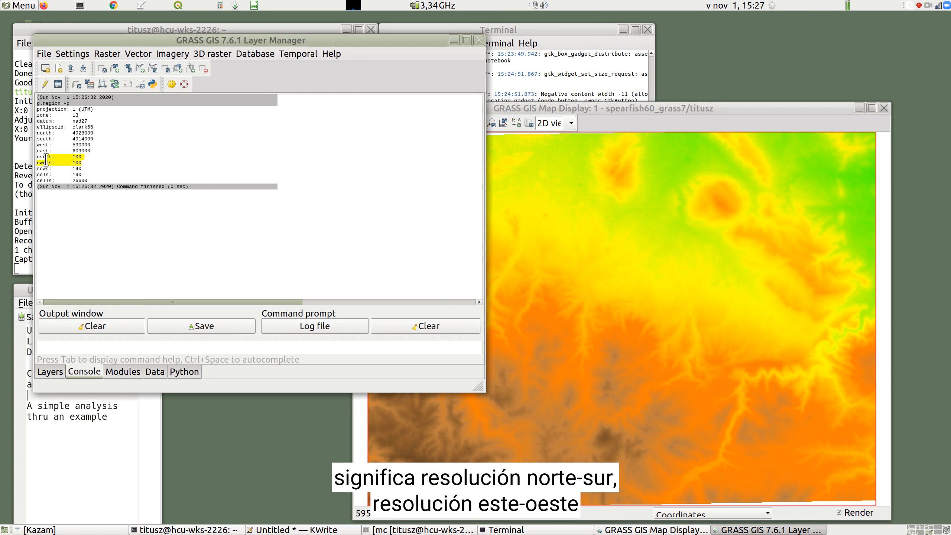
{"action": "left_click", "coordinate": [98, 143]}
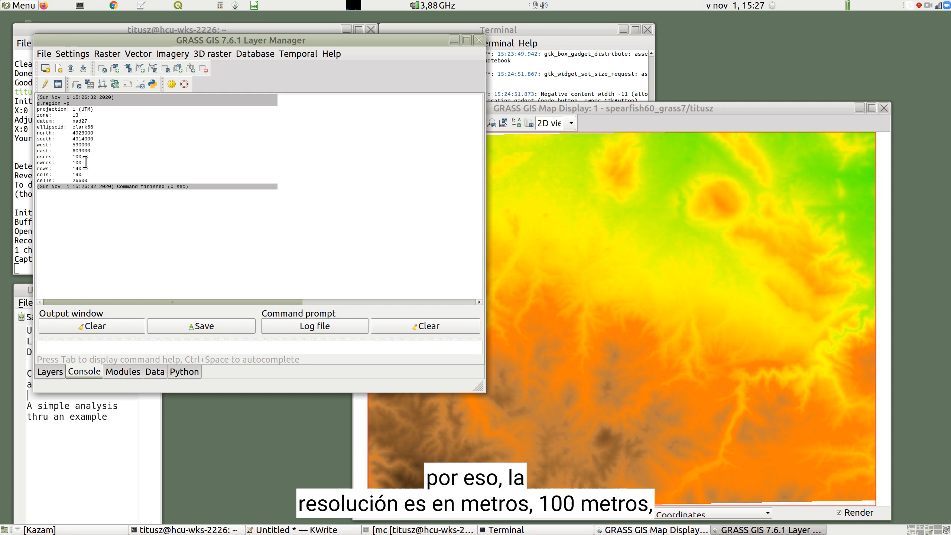
{"action": "left_click_drag", "start_coordinate": [85, 163], "coordinate": [70, 157]}
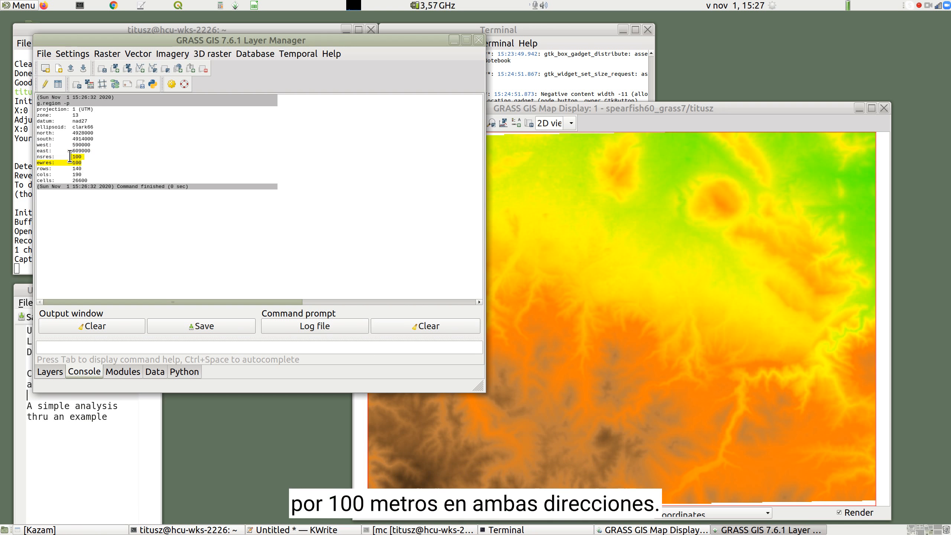
- Open the g.region settings, enlarge the dialog, and choose elevation.dem@PERMANENT as the raster map the region should match
{"action": "left_click", "coordinate": [75, 49]}
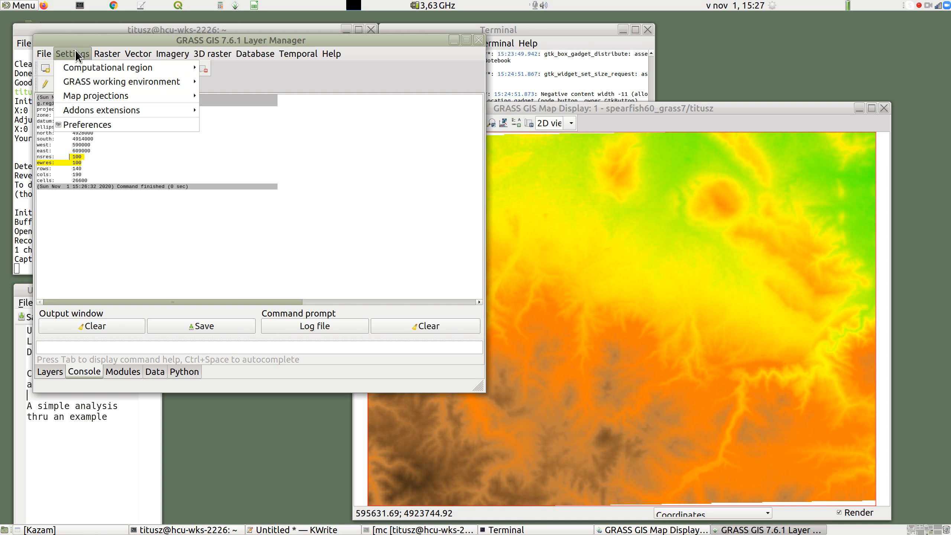
{"action": "mouse_move", "coordinate": [71, 72]}
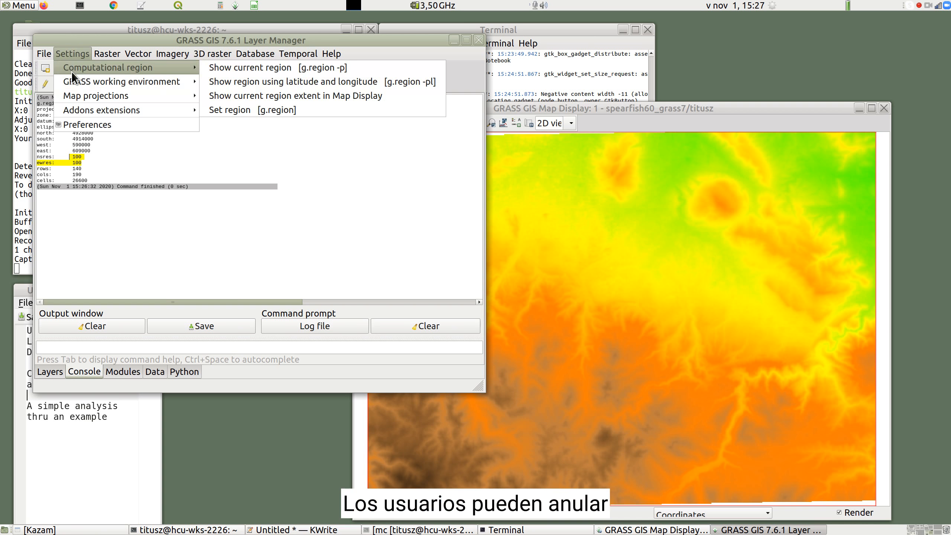
{"action": "left_click", "coordinate": [299, 108]}
{"action": "left_click_drag", "start_coordinate": [721, 364], "coordinate": [752, 431]}
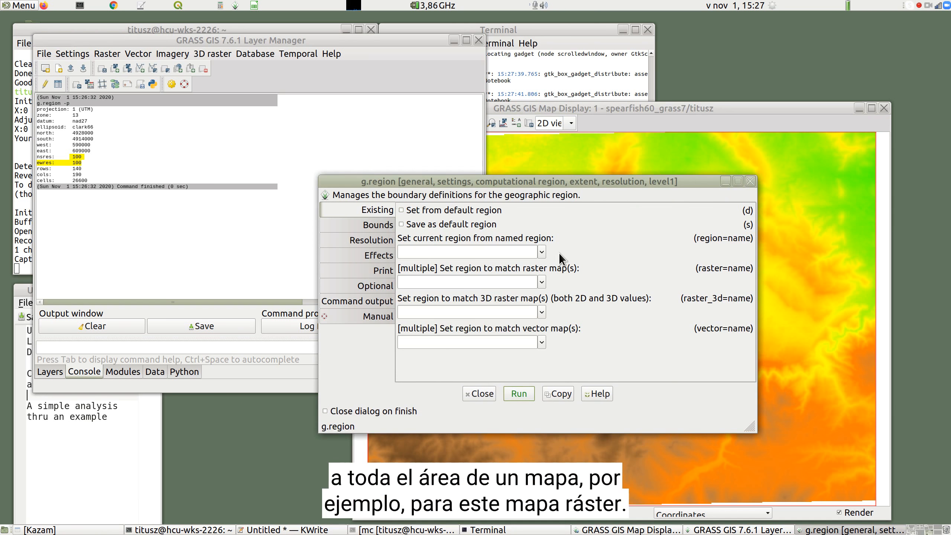
{"action": "left_click", "coordinate": [539, 281]}
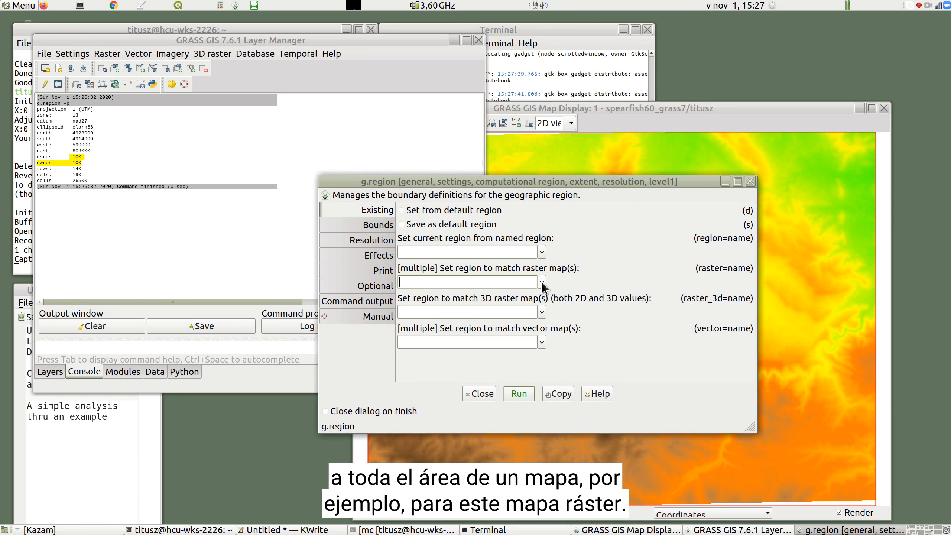
{"action": "left_click", "coordinate": [542, 281]}
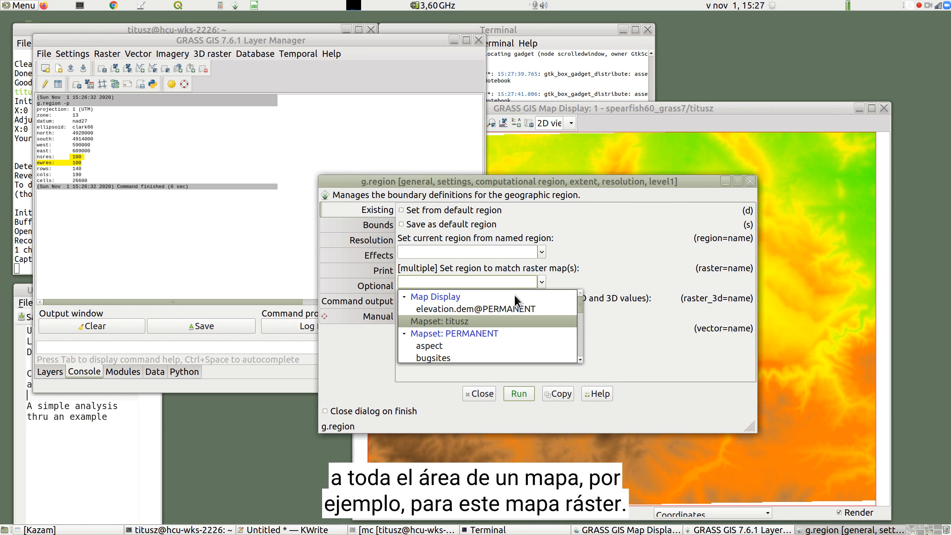
{"action": "left_click", "coordinate": [503, 305]}
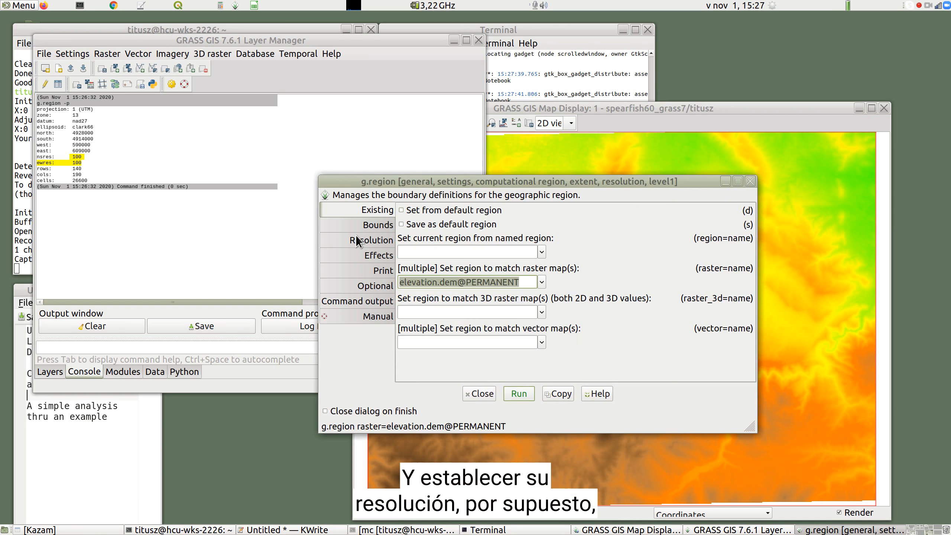
- Examine the region's edge settings and the combined and separate north-south and east-west 2D grid resolution settings
{"action": "left_click", "coordinate": [367, 225]}
{"action": "left_click", "coordinate": [462, 247]}
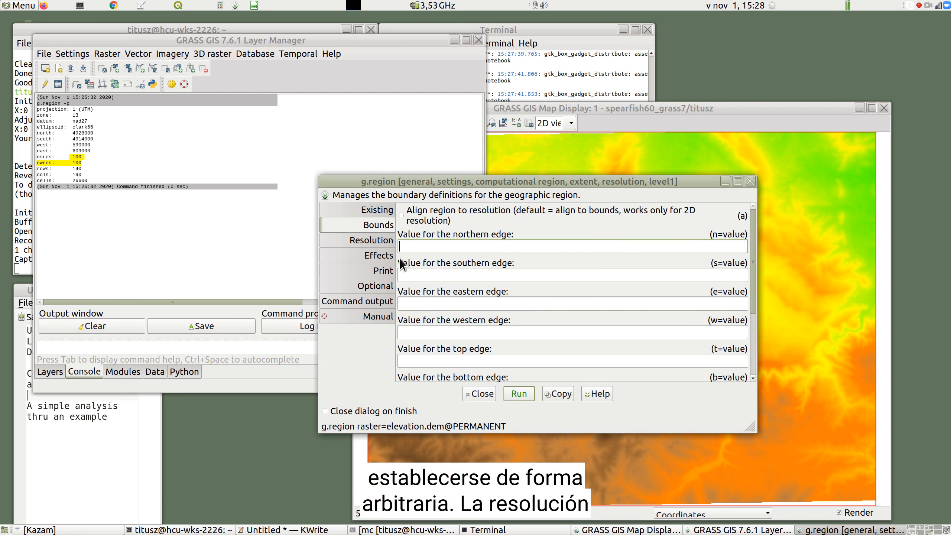
{"action": "left_click", "coordinate": [373, 241]}
{"action": "left_click", "coordinate": [427, 273]}
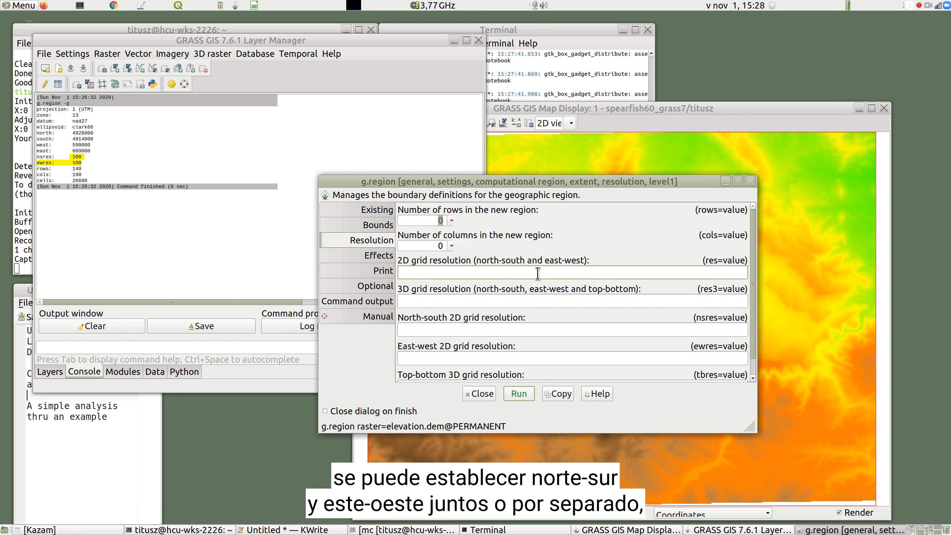
{"action": "left_click", "coordinate": [504, 330]}
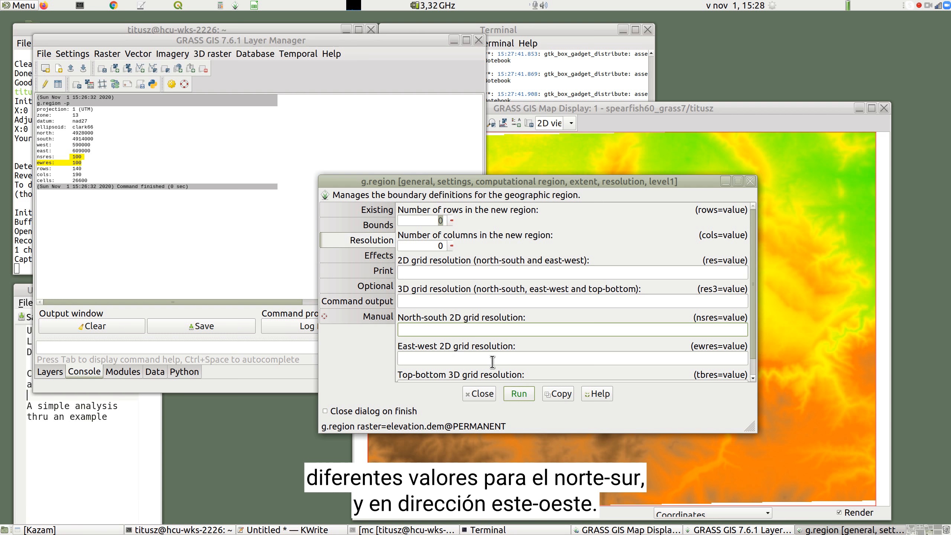
{"action": "left_click", "coordinate": [506, 272]}
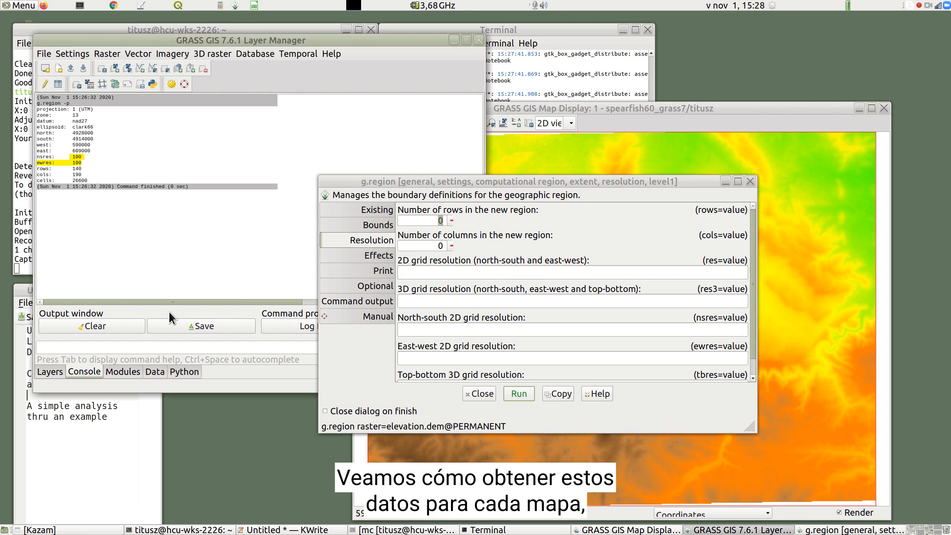
- Show the metadata of the elevation.dem@PERMANENT raster layer
{"action": "left_click", "coordinate": [46, 369]}
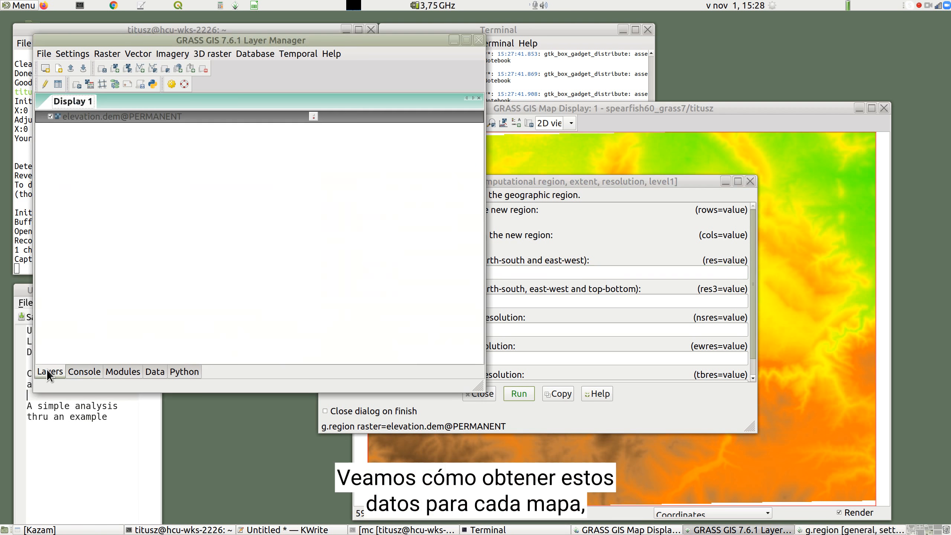
{"action": "right_click", "coordinate": [120, 119]}
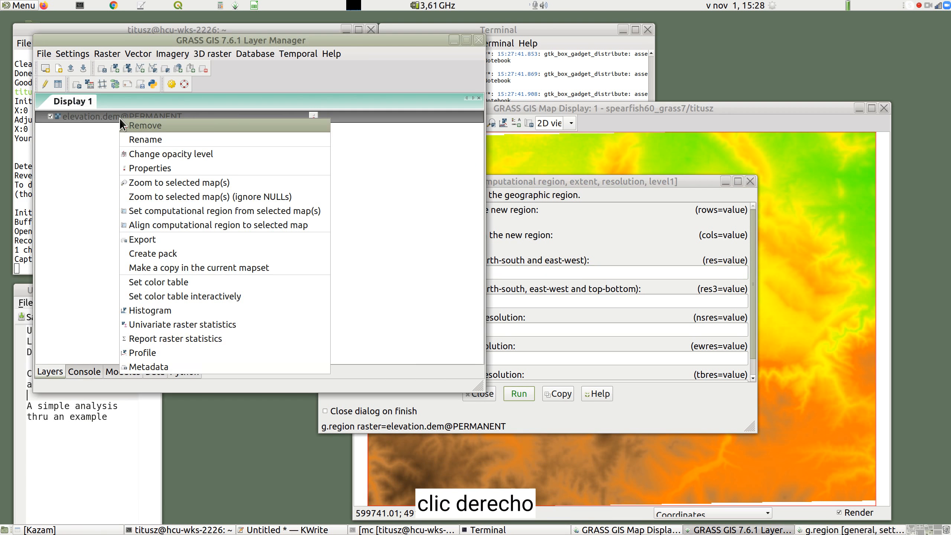
{"action": "left_click", "coordinate": [145, 364]}
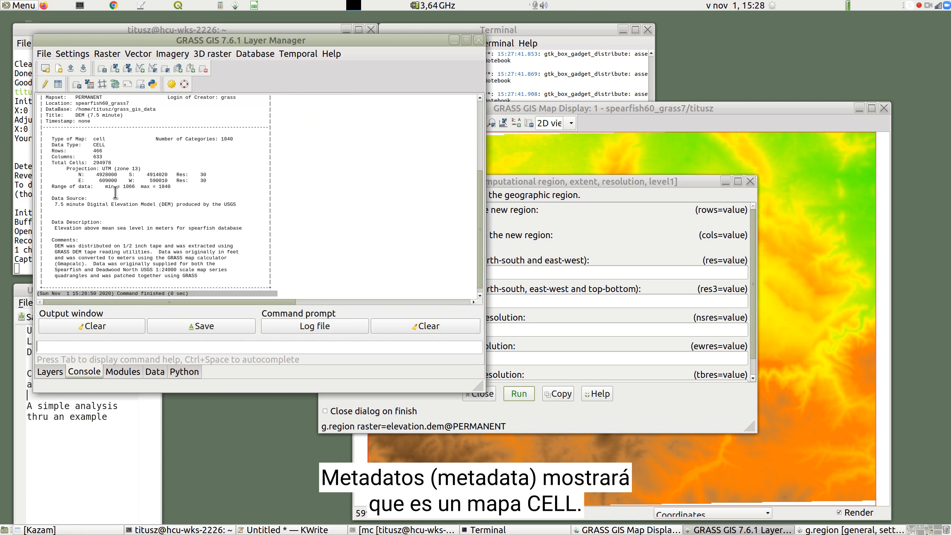
- Examine the map type, row and column counts, resolution and data range in the raster's metadata report
{"action": "left_click_drag", "start_coordinate": [111, 133], "coordinate": [93, 146]}
{"action": "left_click", "coordinate": [114, 137]}
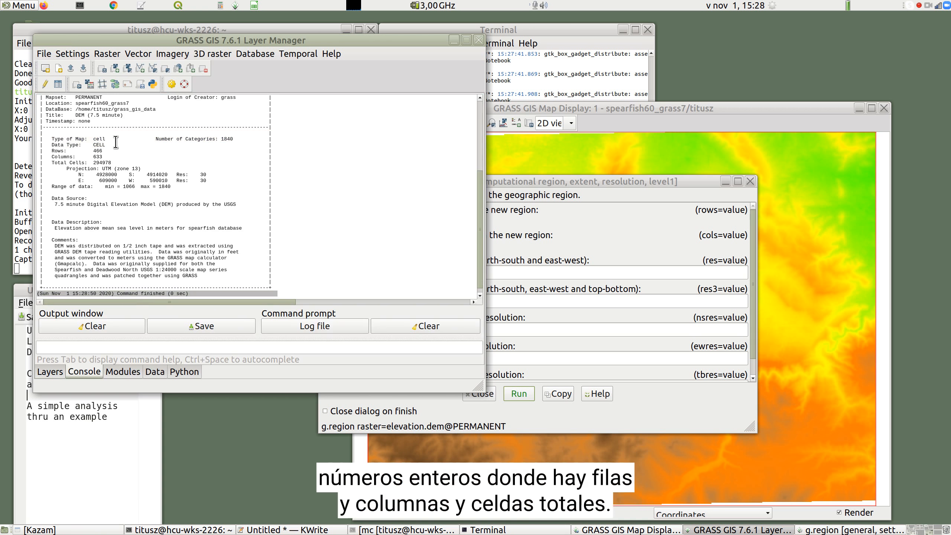
{"action": "left_click_drag", "start_coordinate": [108, 150], "coordinate": [99, 152]}
{"action": "left_click", "coordinate": [100, 157]}
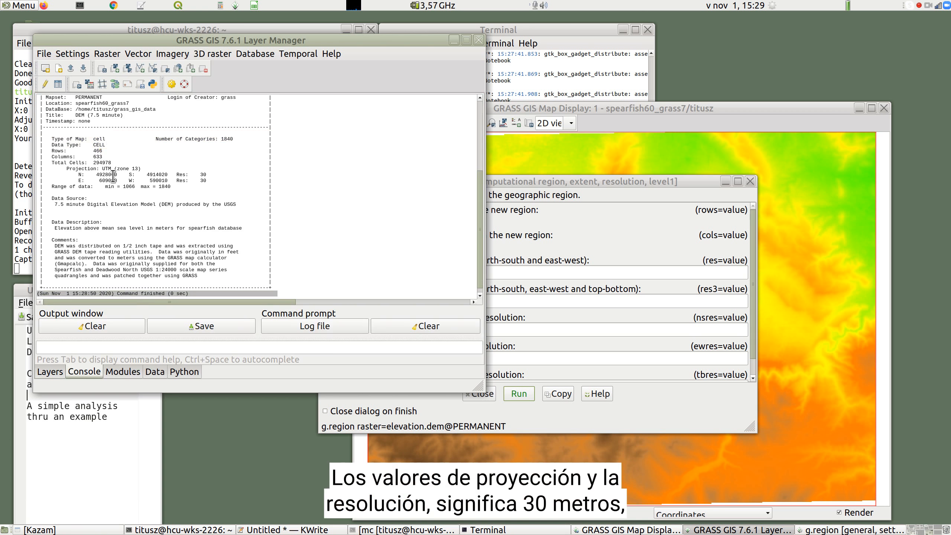
{"action": "double_click", "coordinate": [203, 174]}
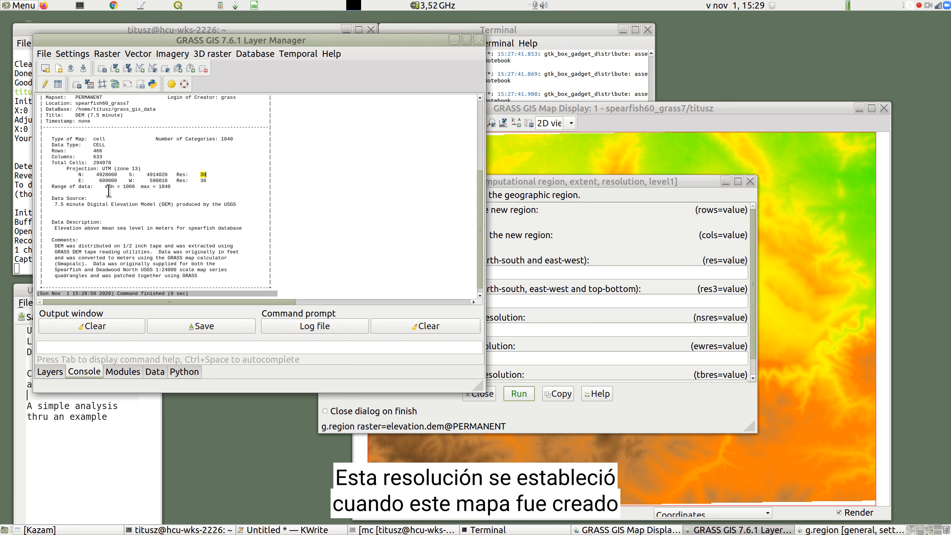
{"action": "left_click_drag", "start_coordinate": [122, 187], "coordinate": [172, 188]}
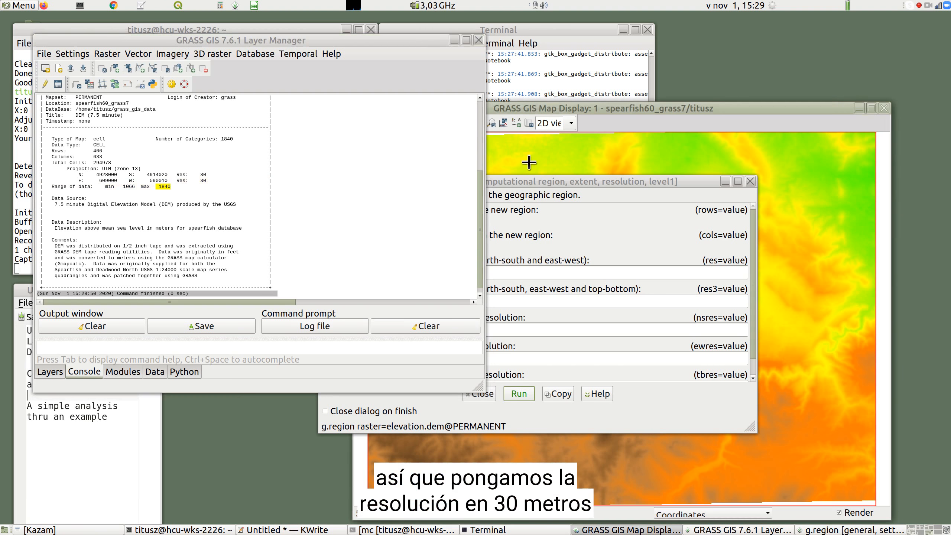
- Set the 2D grid resolution to 30 and run g.region to apply it with the elevation.dem@PERMANENT extent
{"action": "left_click", "coordinate": [529, 183]}
{"action": "left_click_drag", "start_coordinate": [529, 184], "coordinate": [576, 191]}
{"action": "left_click", "coordinate": [512, 280]}
{"action": "type", "text": "30"}
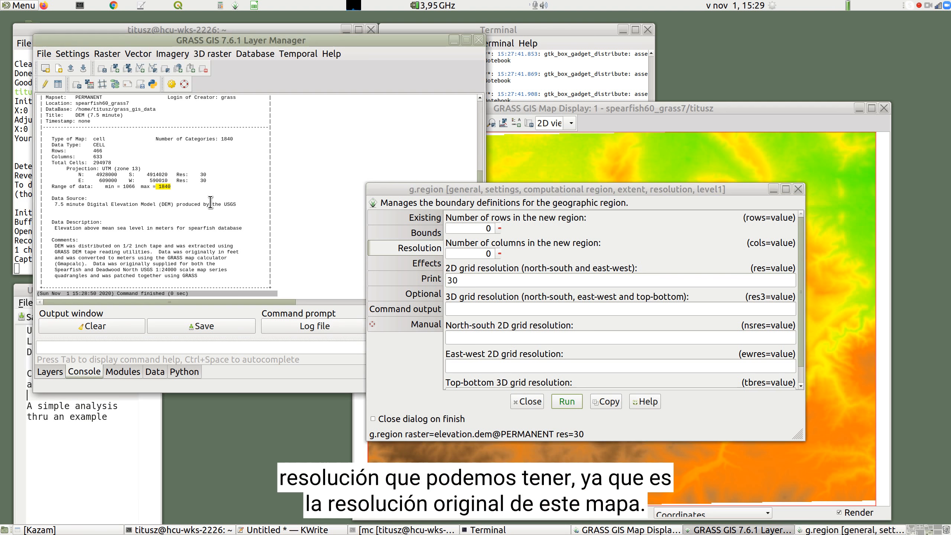
{"action": "left_click", "coordinate": [518, 349]}
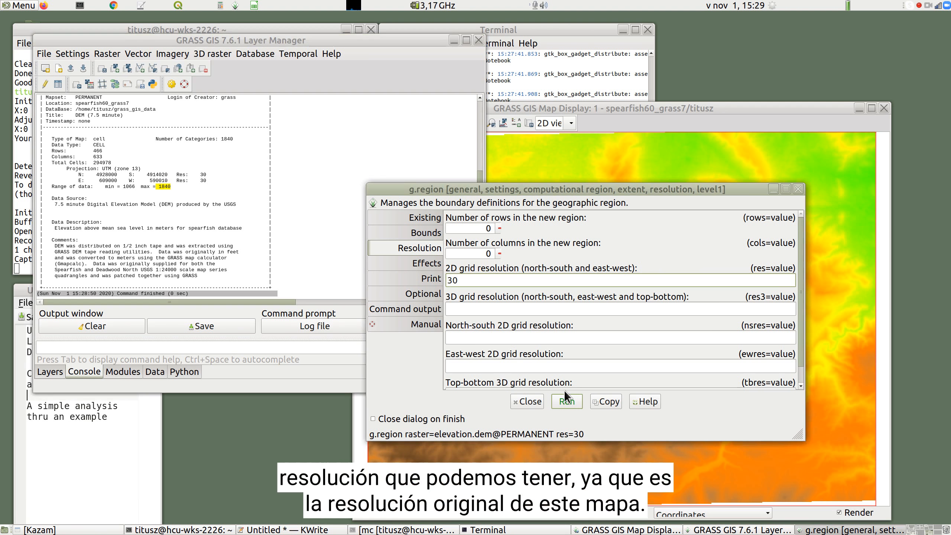
{"action": "left_click", "coordinate": [566, 403]}
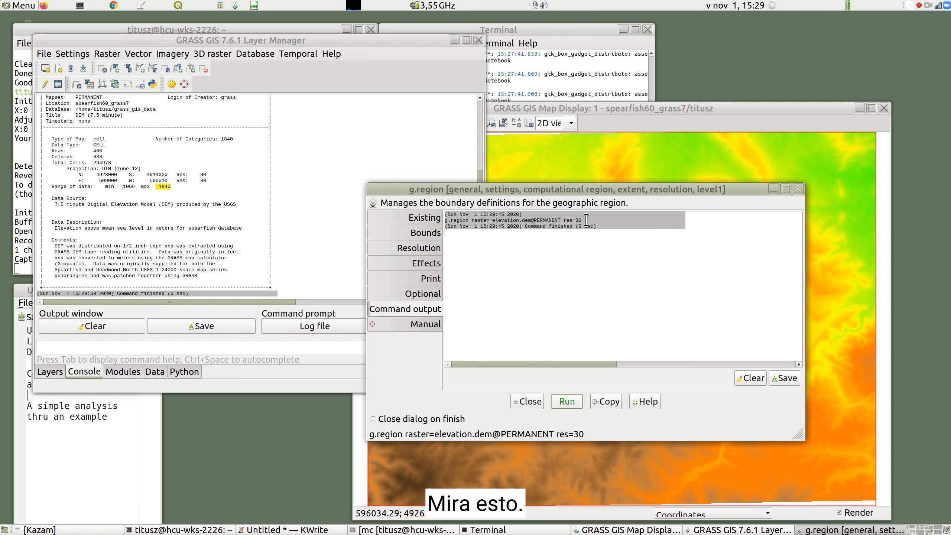
- Copy the executed command g.region raster=elevation.dem@PERMANENT res=30 from the output and run it in the GRASS terminal
{"action": "left_click_drag", "start_coordinate": [586, 220], "coordinate": [444, 220]}
{"action": "key", "text": "ctrl+c"}
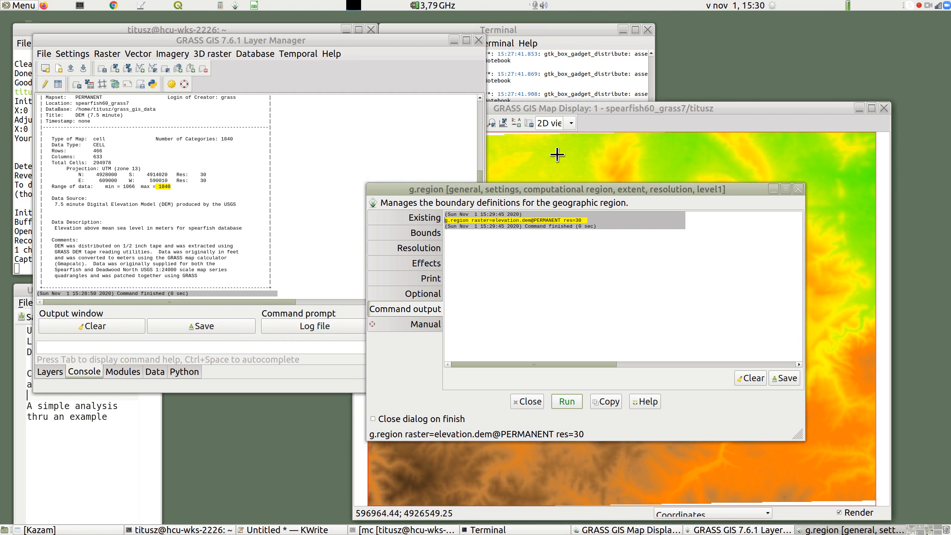
{"action": "left_click", "coordinate": [569, 33]}
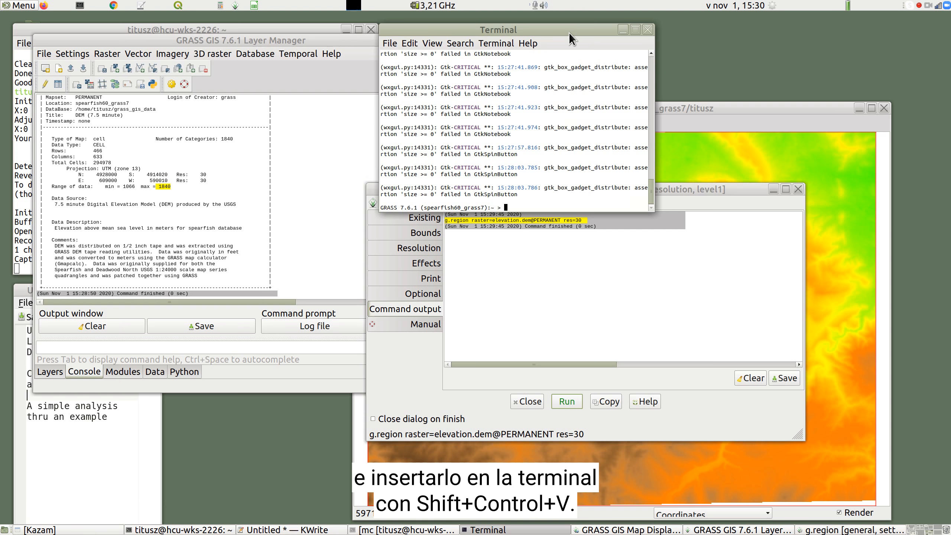
{"action": "key", "text": "ctrl+shift+v"}
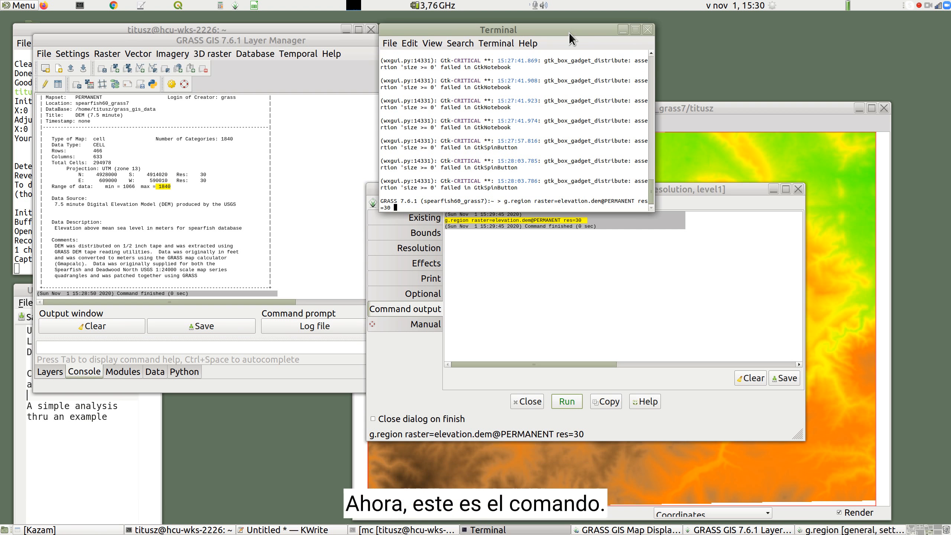
{"action": "key", "text": "Return"}
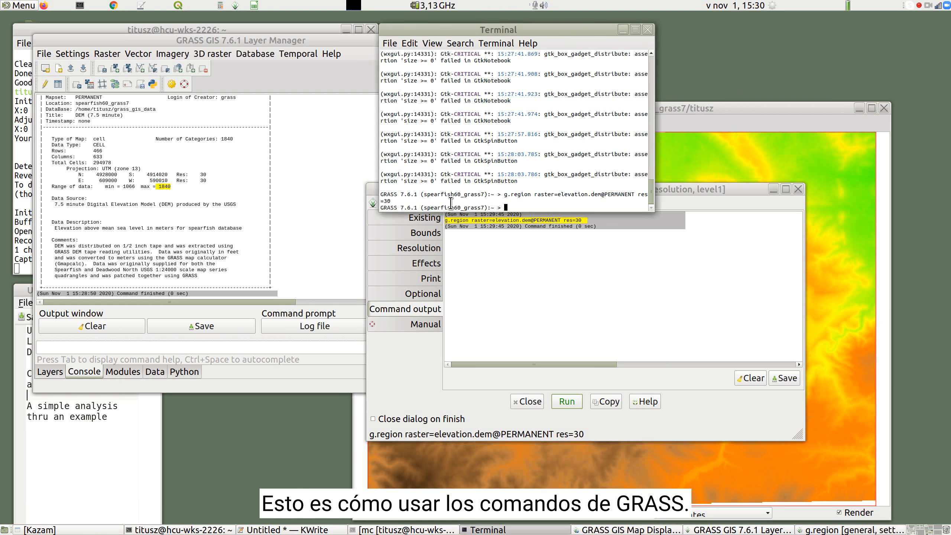
- Return to the Layer Manager's layer list and check the command names given beside its File and Settings functions, including g.region
{"action": "left_click", "coordinate": [165, 307]}
{"action": "left_click", "coordinate": [51, 371]}
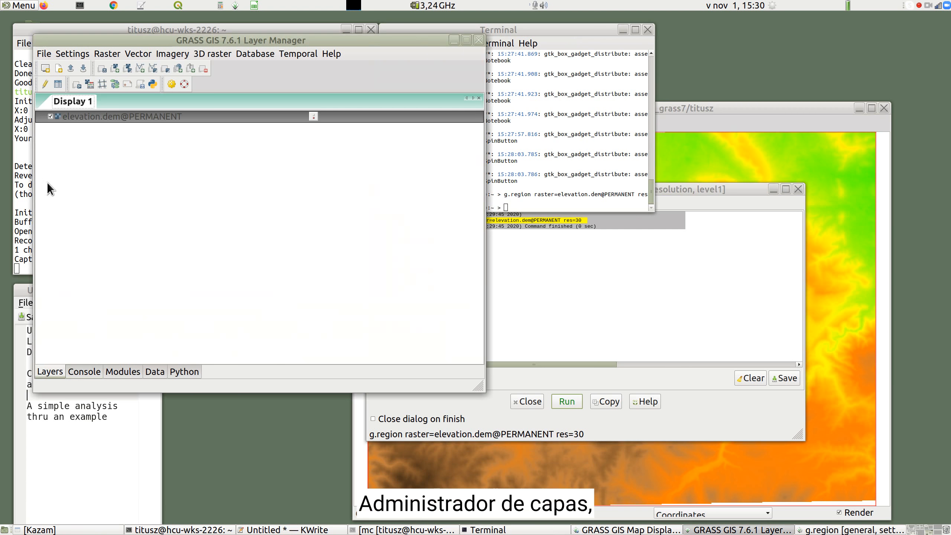
{"action": "left_click", "coordinate": [49, 52]}
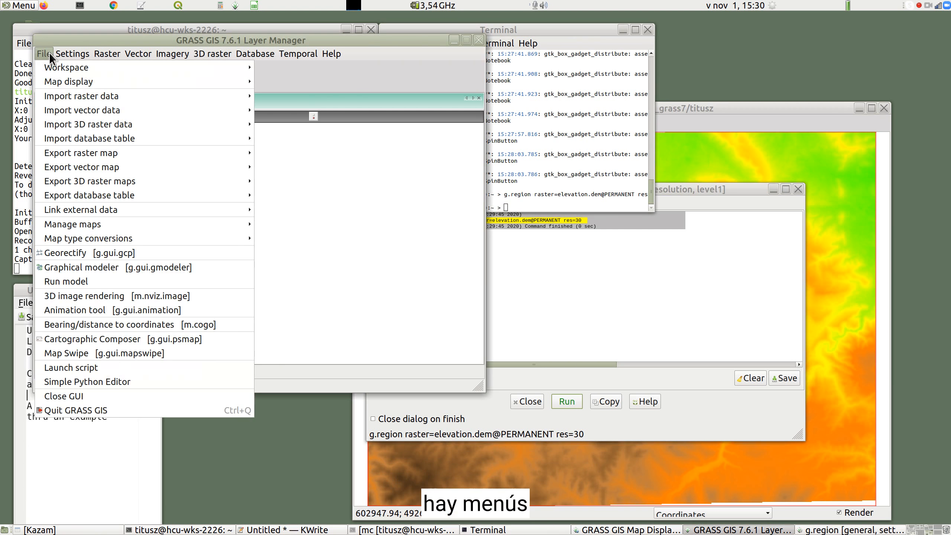
{"action": "mouse_move", "coordinate": [55, 55]}
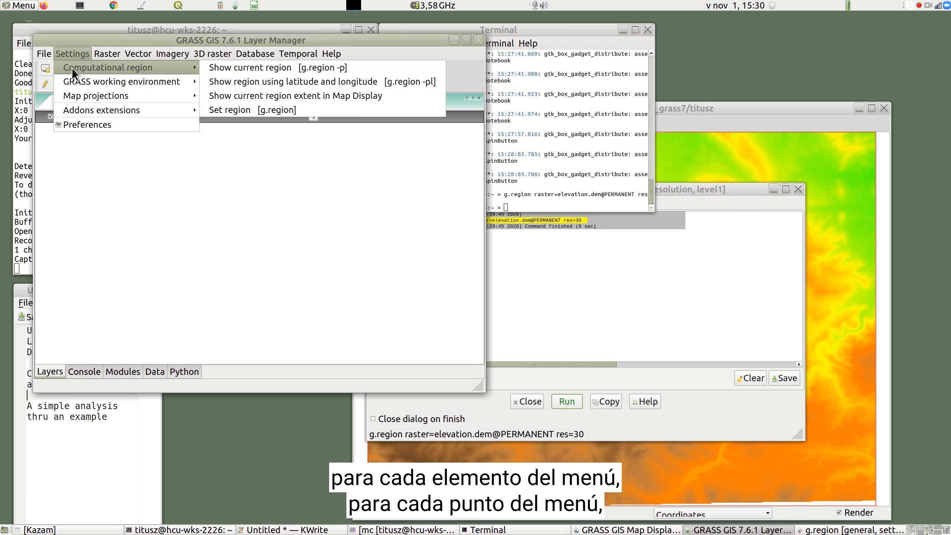
{"action": "mouse_move", "coordinate": [100, 90]}
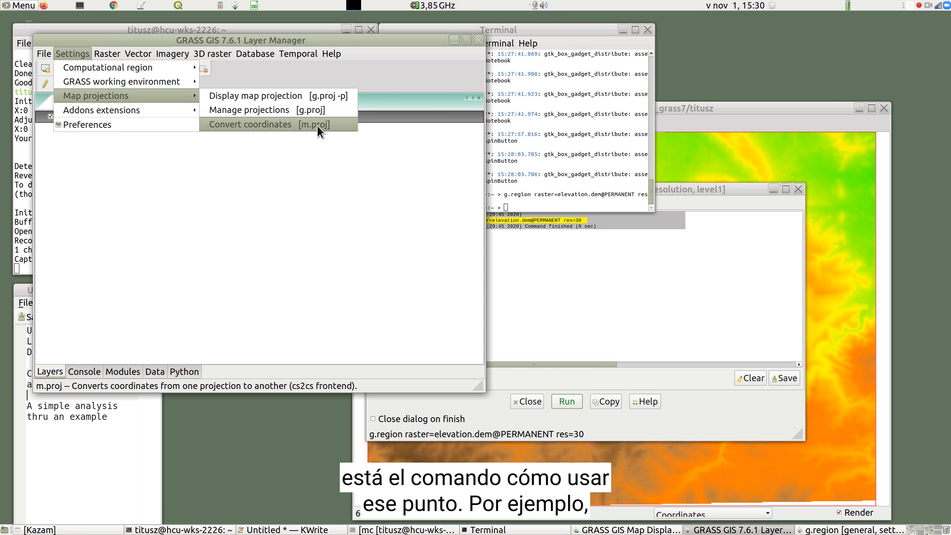
{"action": "mouse_move", "coordinate": [138, 54]}
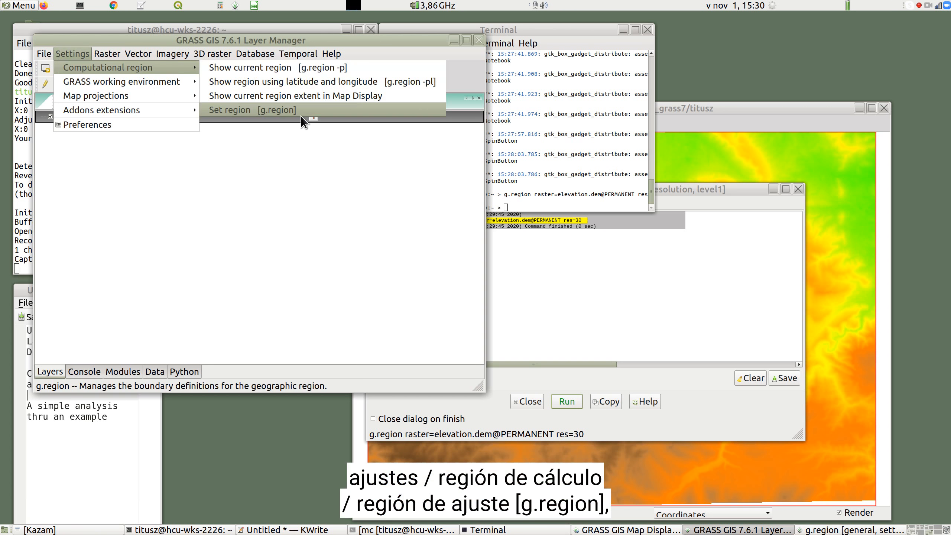
{"action": "left_click", "coordinate": [542, 160]}
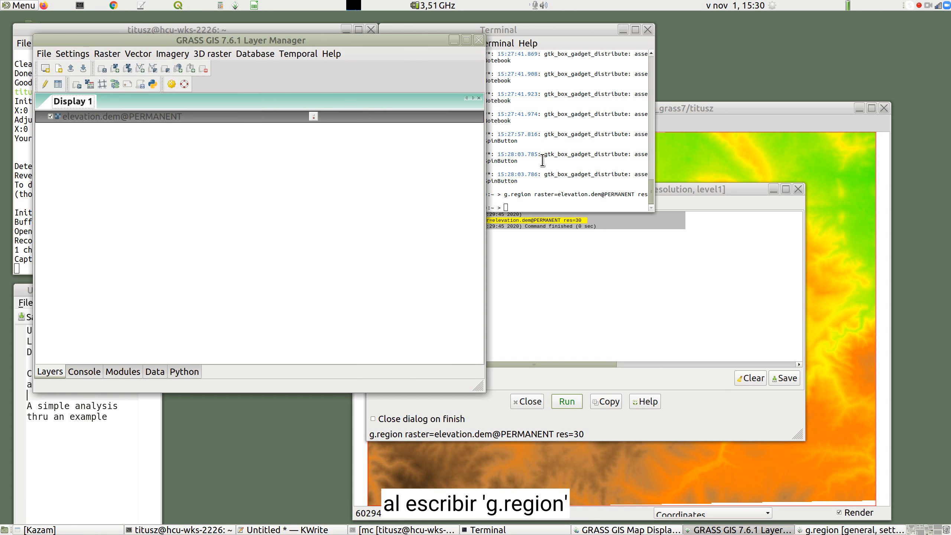
- Run g.region without parameters in the terminal to bring up its settings dialog, and close that dialog
{"action": "double_click", "coordinate": [543, 160]}
{"action": "type", "text": "g"}
{"action": "type", "text": ".region"}
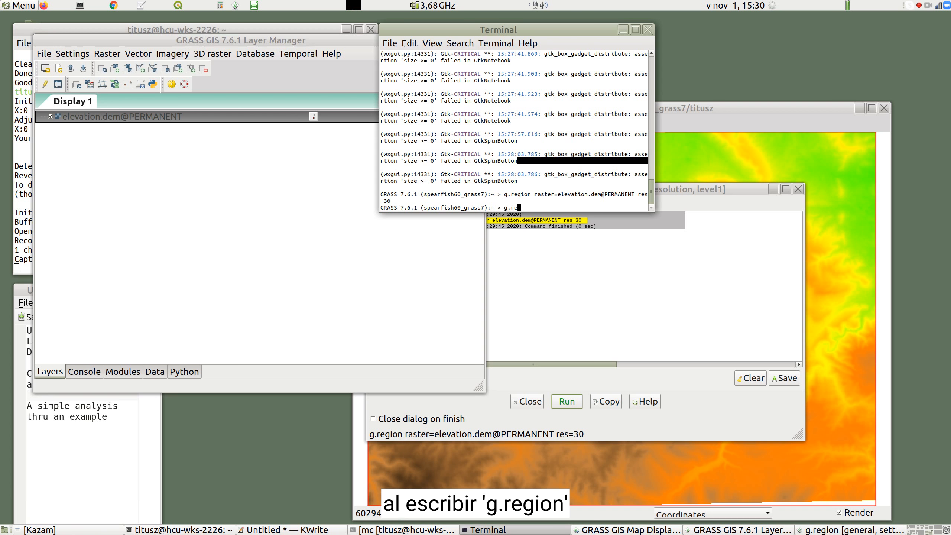
{"action": "key", "text": "Return"}
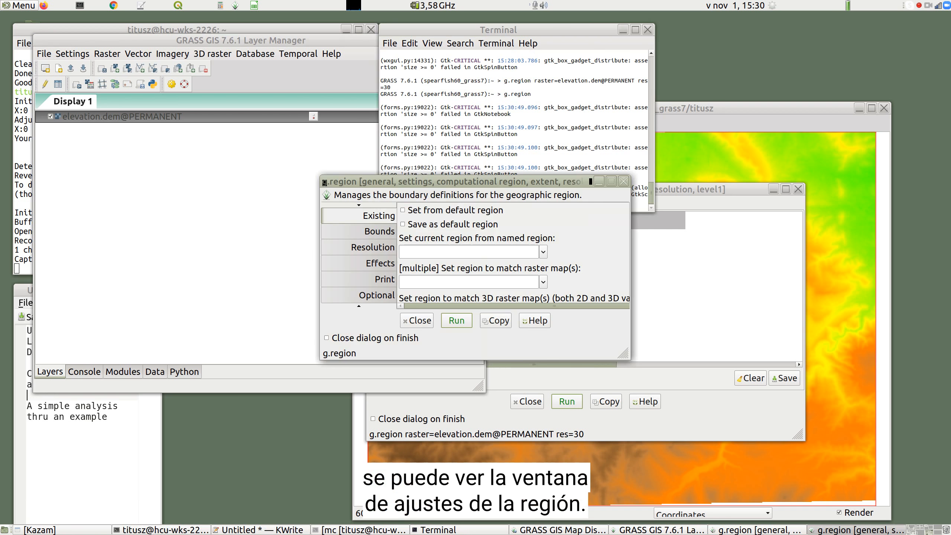
{"action": "left_click", "coordinate": [414, 321]}
- Recall the earlier command g.region raster=elevation.dem@PERMANENT res=30 in the terminal and run it again
{"action": "key", "text": "Up"}
{"action": "key", "text": "Up"}
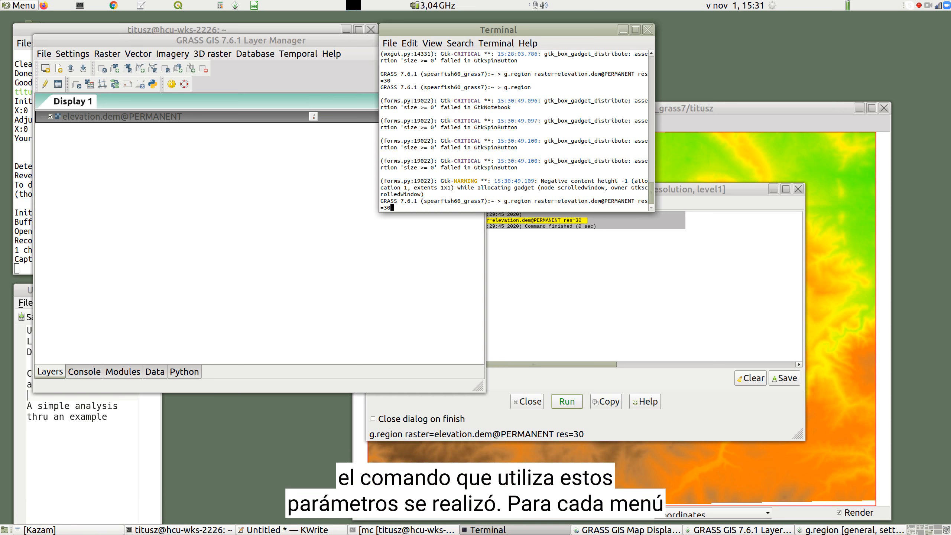
{"action": "key", "text": "Return"}
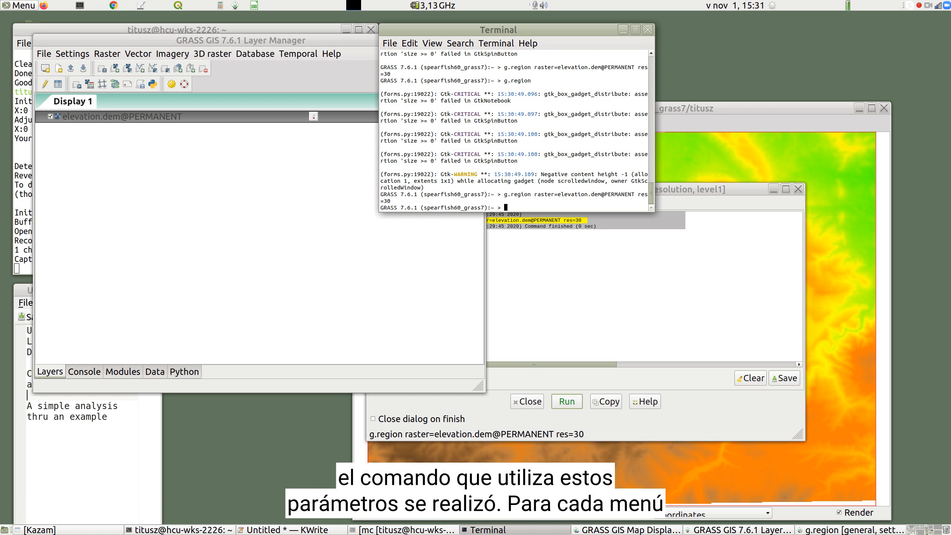
- Examine the command names given beside the 3D raster and Imagery functions and the Vector feature selection functions
{"action": "left_click", "coordinate": [215, 53]}
{"action": "left_click", "coordinate": [215, 53]}
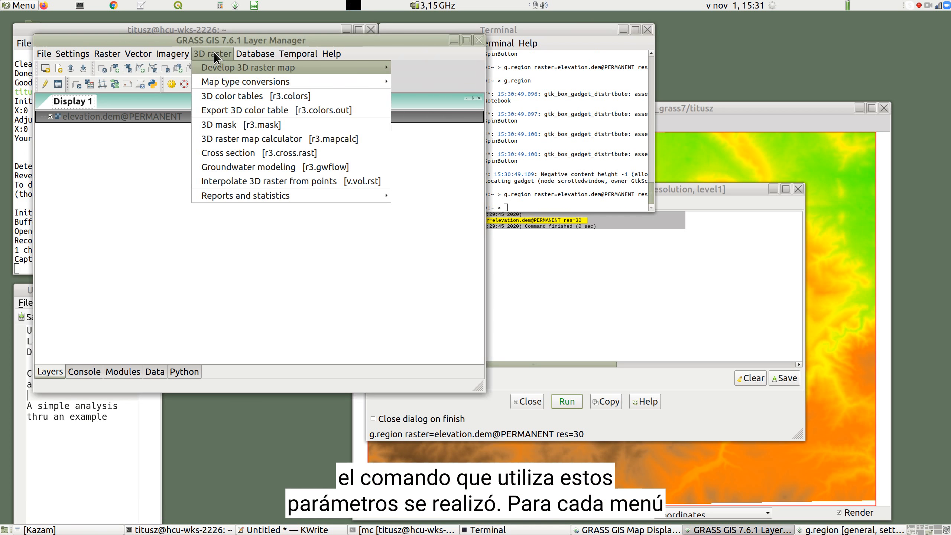
{"action": "key", "text": "Left"}
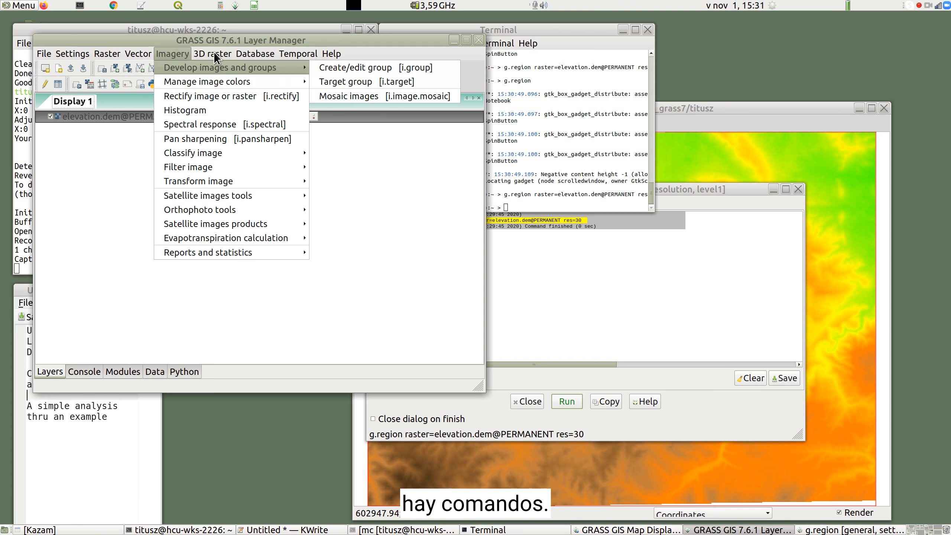
{"action": "key", "text": "Left"}
{"action": "key", "text": "Down"}
{"action": "key", "text": "Down"}
{"action": "key", "text": "Down"}
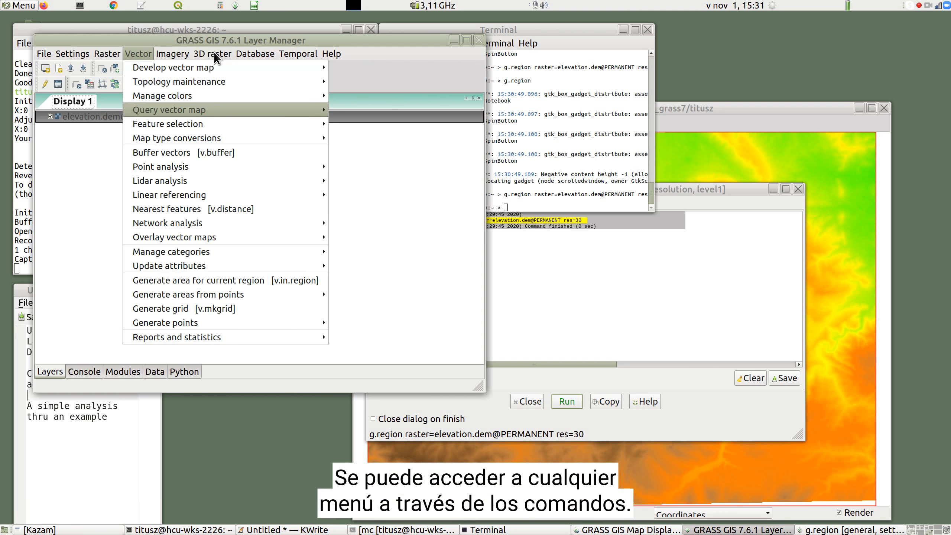
{"action": "key", "text": "Down"}
{"action": "key", "text": "Right"}
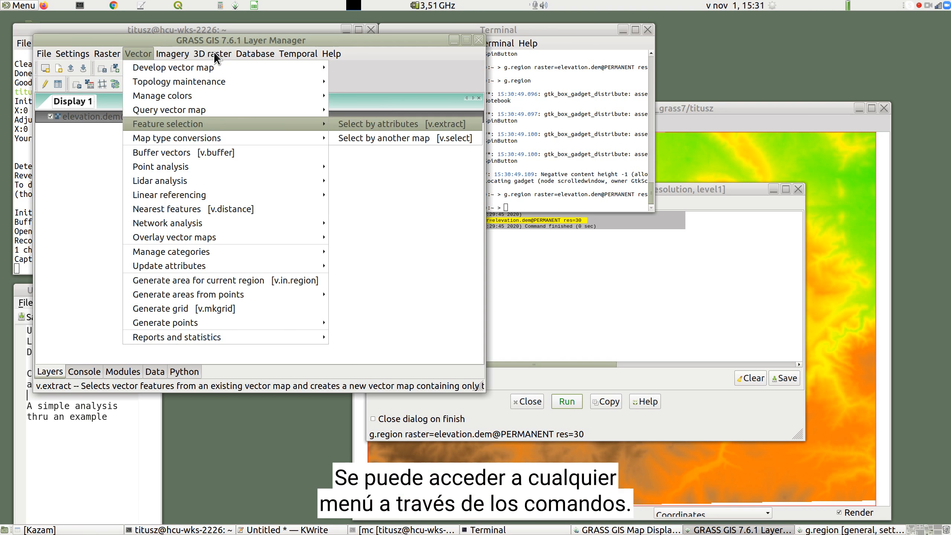
- Check the command names beside Vector's map type conversion and point analysis functions
{"action": "key", "text": "Left"}
{"action": "key", "text": "Down"}
{"action": "key", "text": "Right"}
{"action": "key", "text": "Down"}
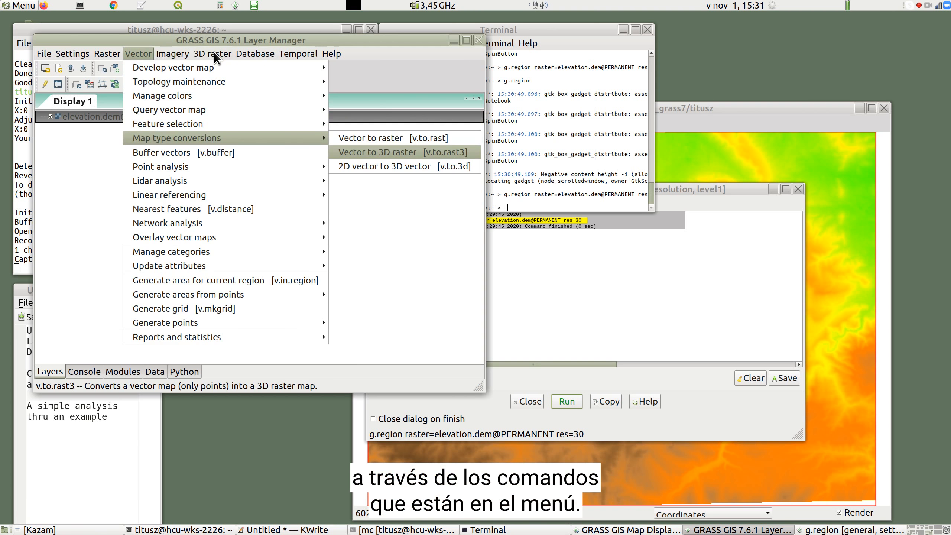
{"action": "key", "text": "Down"}
{"action": "key", "text": "Up"}
{"action": "key", "text": "Down"}
{"action": "key", "text": "Left"}
{"action": "key", "text": "Down"}
{"action": "key", "text": "Down"}
{"action": "key", "text": "Right"}
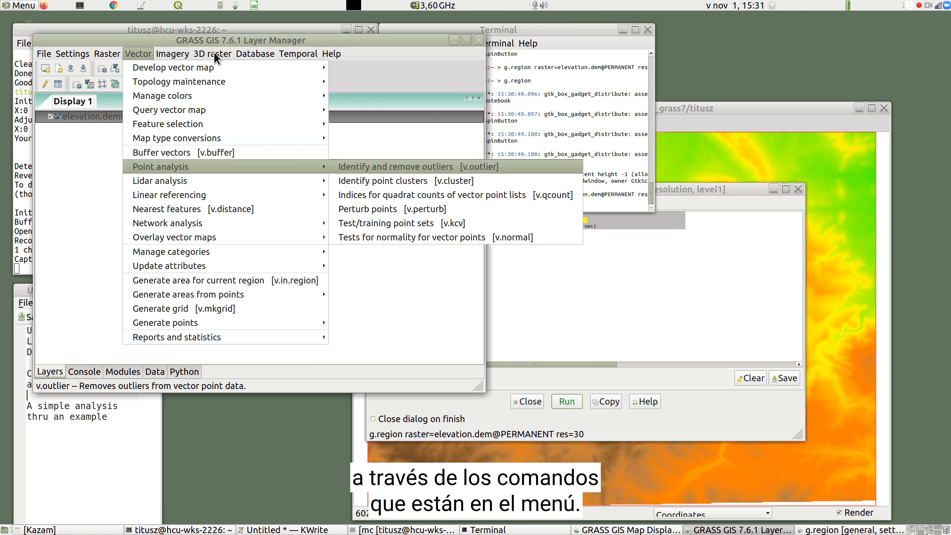
- Look at the computational region commands in the Layer Manager's Settings again, then bring the Map Display window to the front
{"action": "key", "text": "Left"}
{"action": "key", "text": "Left"}
{"action": "key", "text": "Left"}
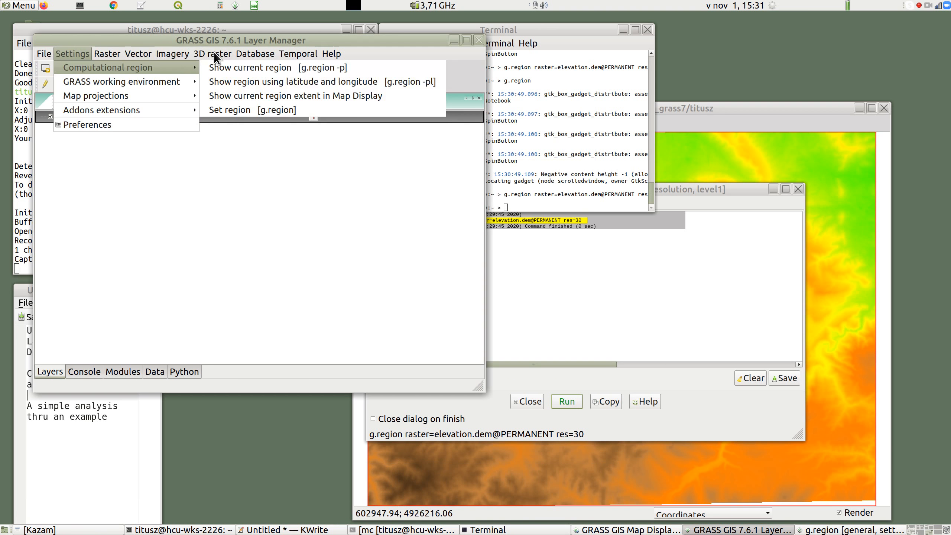
{"action": "left_click", "coordinate": [400, 224]}
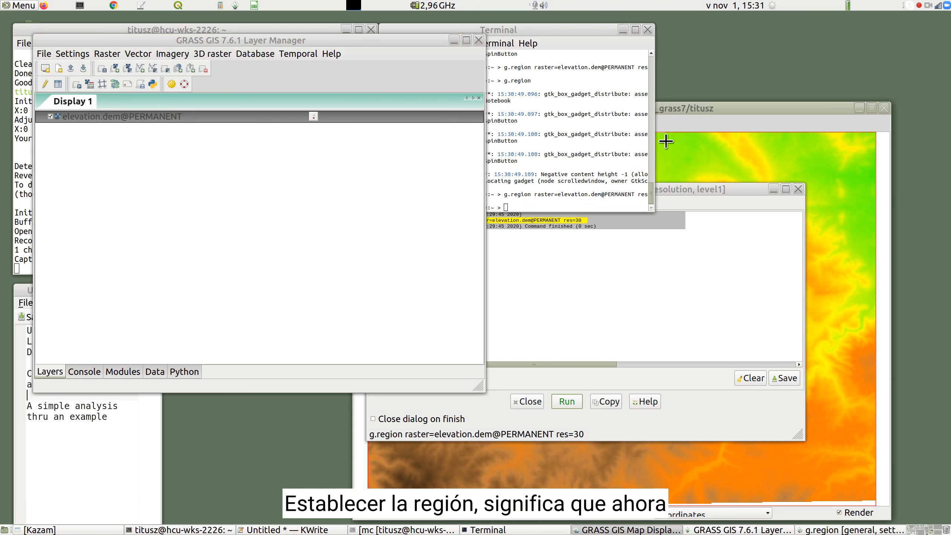
{"action": "left_click", "coordinate": [704, 114]}
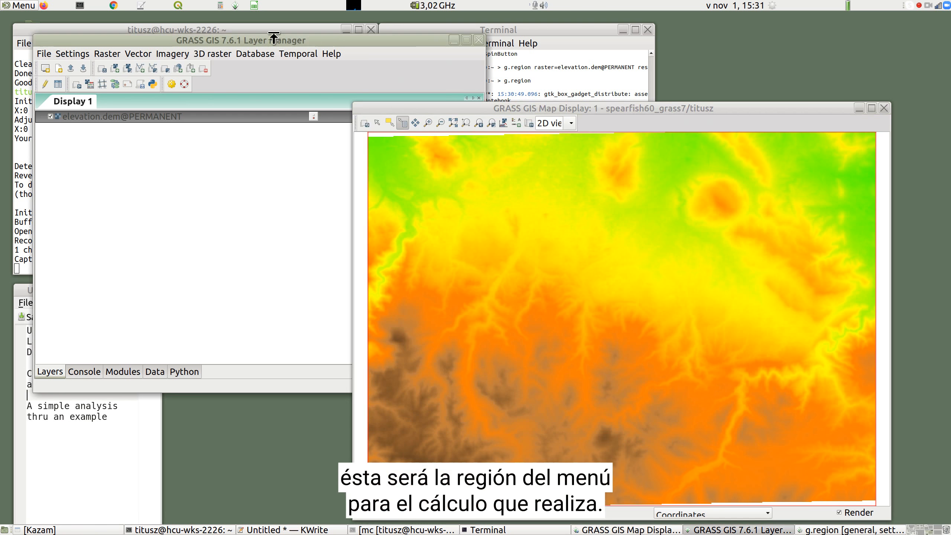
- Switch to Firefox and open the Open City Toolkit at localhost:3000
{"action": "left_click", "coordinate": [46, 5]}
{"action": "left_click", "coordinate": [355, 47]}
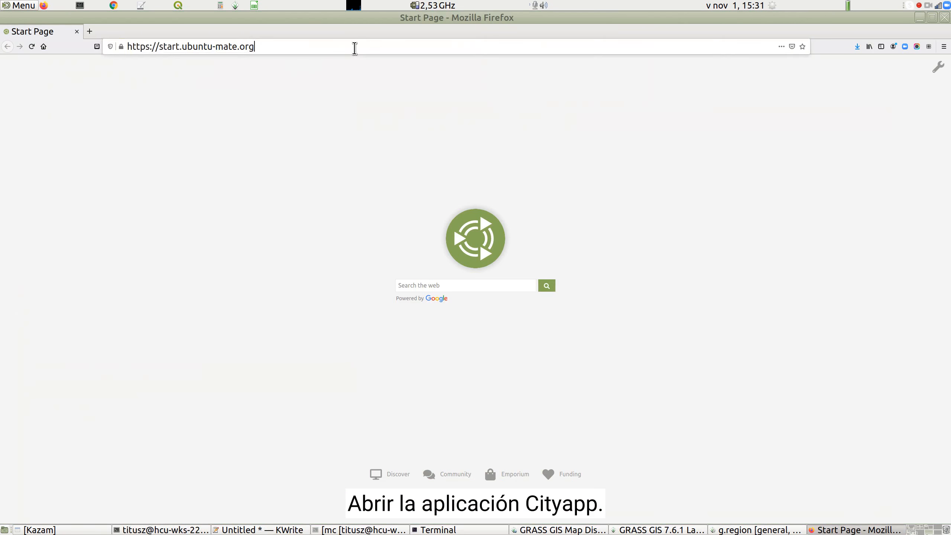
{"action": "left_click", "coordinate": [354, 47]}
{"action": "type", "text": "lo"}
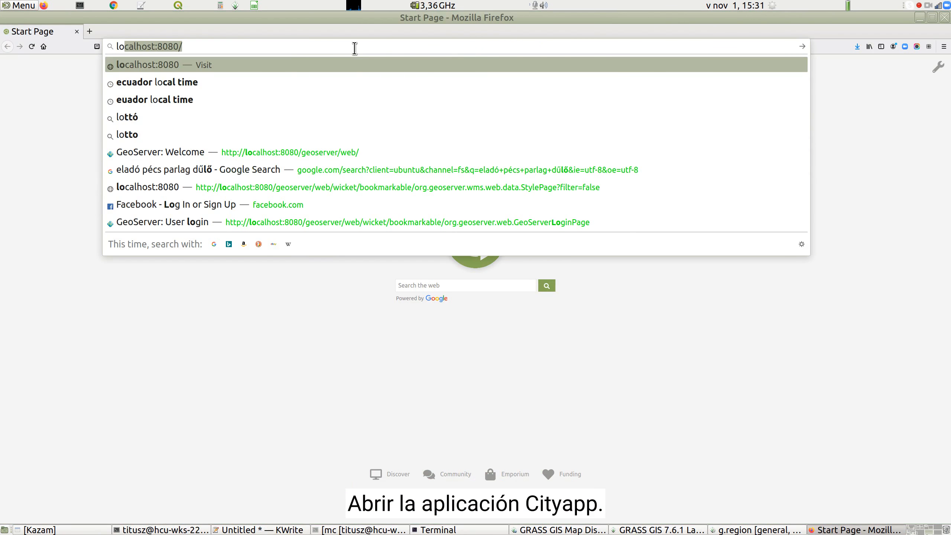
{"action": "key", "text": "End"}
{"action": "key", "text": "BackSpace"}
{"action": "key", "text": "BackSpace"}
{"action": "key", "text": "BackSpace"}
{"action": "key", "text": "BackSpace"}
{"action": "key", "text": "BackSpace"}
{"action": "type", "text": "30"}
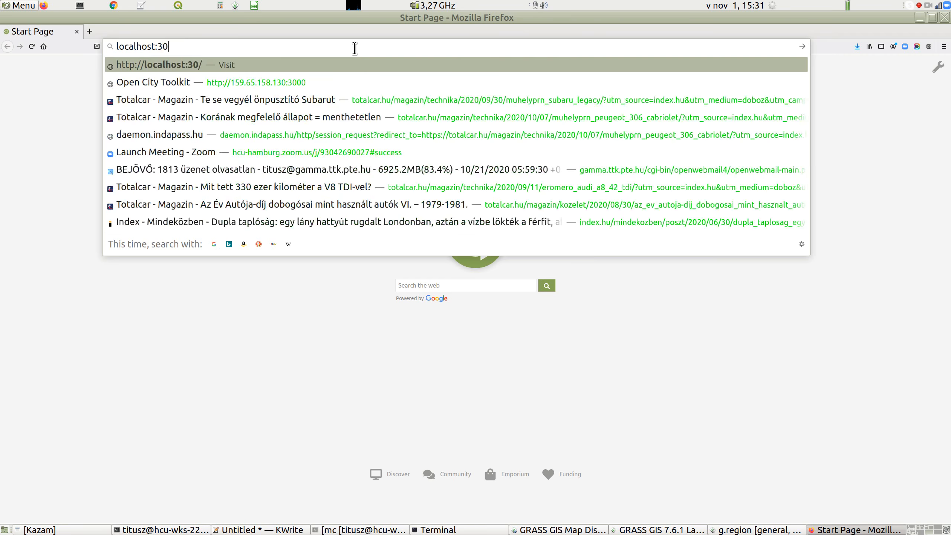
{"action": "type", "text": "00"}
{"action": "key", "text": "Return"}
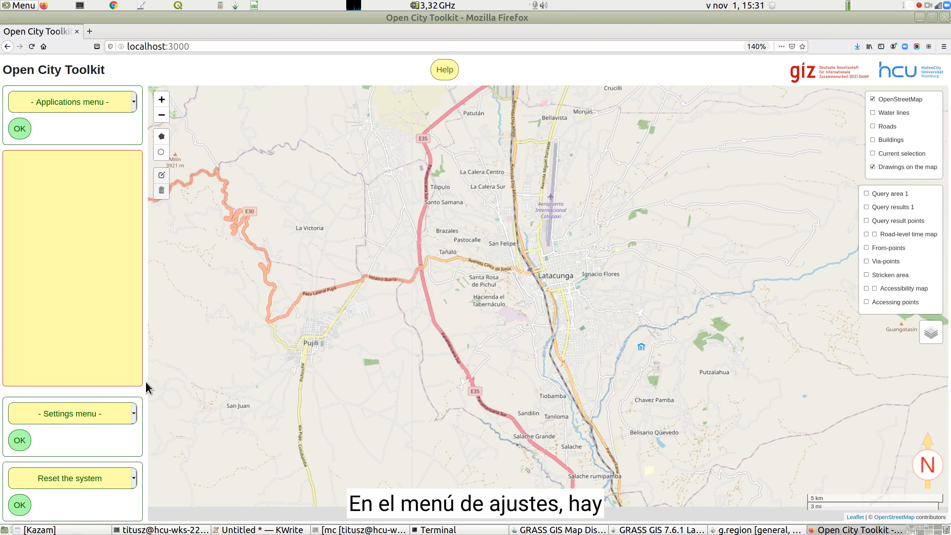
- View the options in the Open City Toolkit's settings list, including Set new selection, and close the browser
{"action": "left_click", "coordinate": [133, 416]}
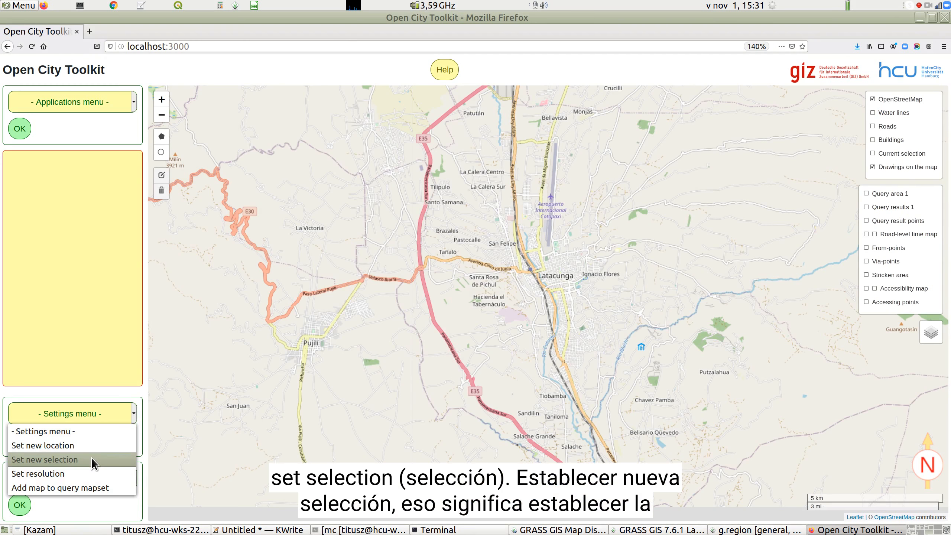
{"action": "left_click", "coordinate": [135, 335]}
{"action": "left_click", "coordinate": [945, 17]}
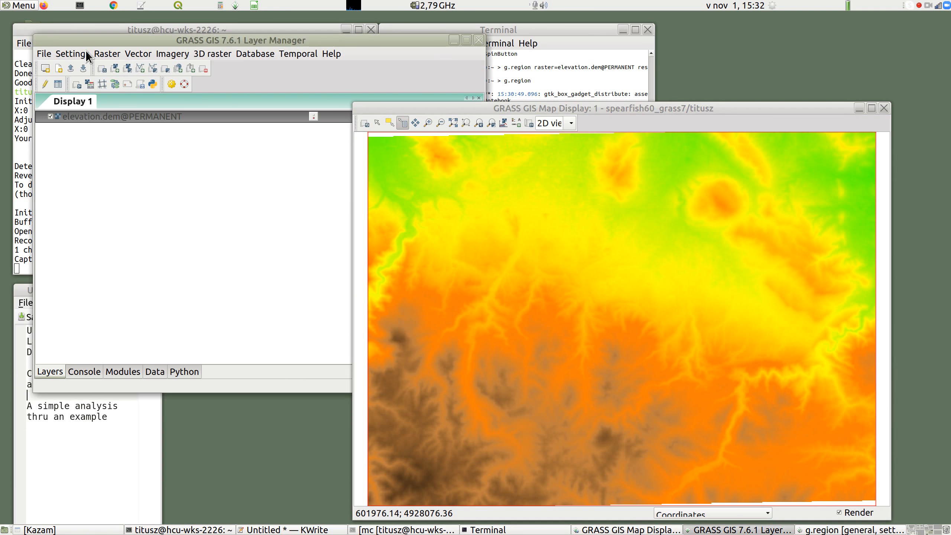
- Review the Layer Manager's computational region functions from Show current region to Set region [g.region], without running any
{"action": "left_click", "coordinate": [86, 54]}
{"action": "key", "text": "Right"}
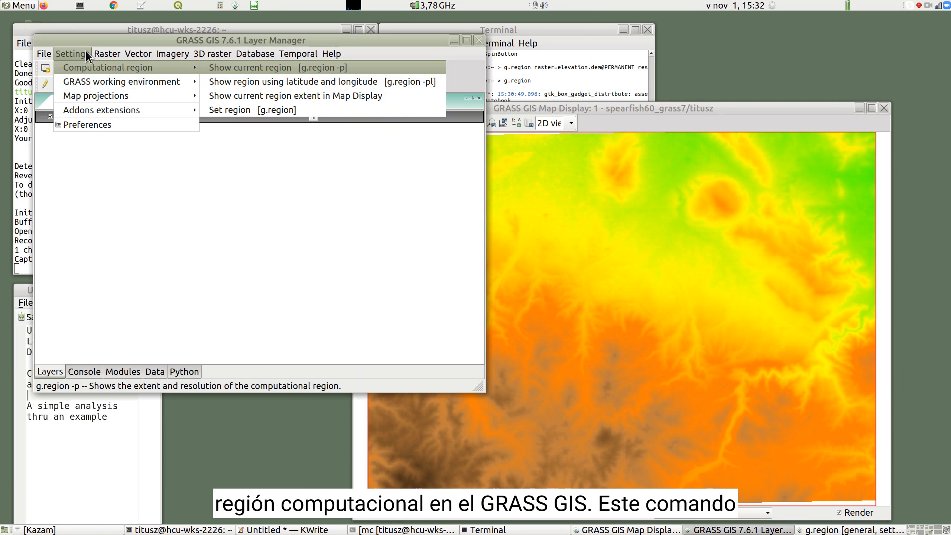
{"action": "key", "text": "Down"}
{"action": "key", "text": "Down"}
{"action": "key", "text": "Down"}
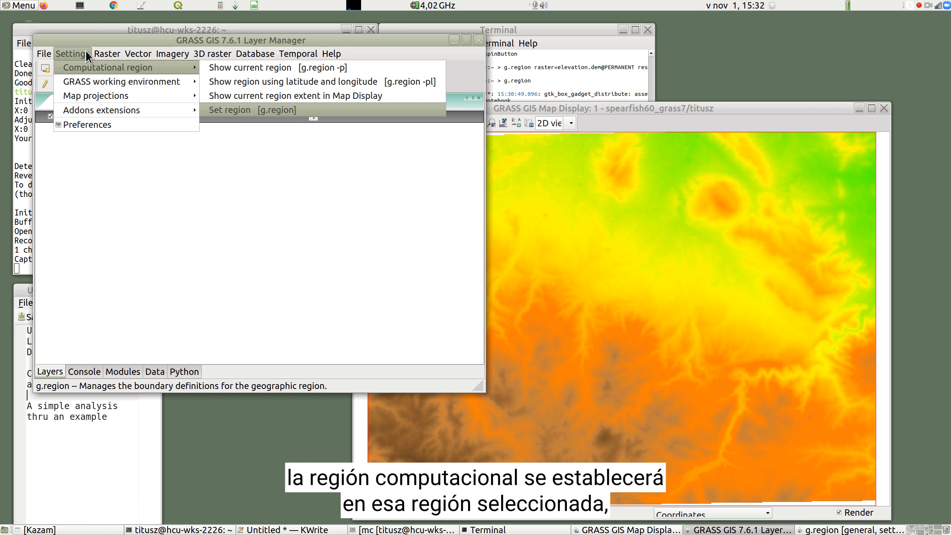
{"action": "key", "text": "Right"}
{"action": "key", "text": "Escape"}
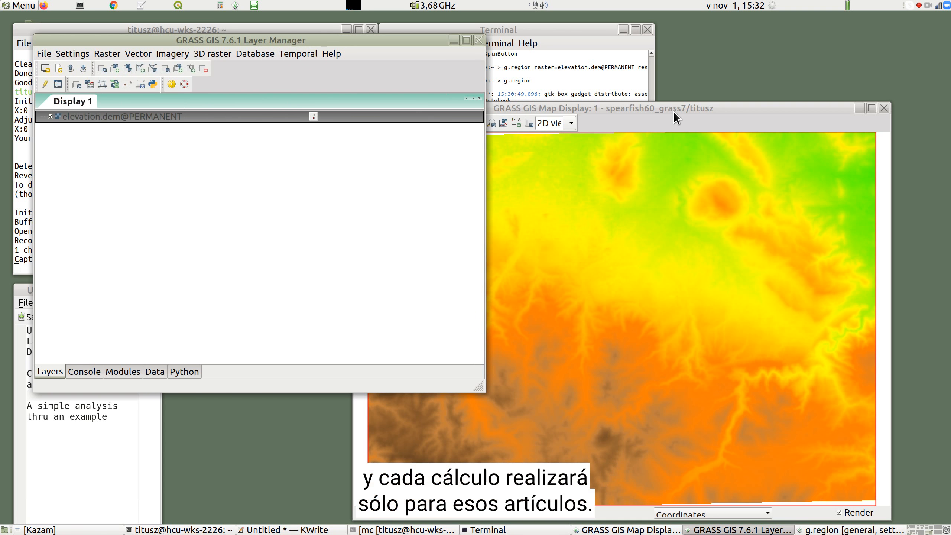
- Move the Map Display window up slightly and zoom in on the small round hill in the map's northeast
{"action": "left_click_drag", "start_coordinate": [673, 112], "coordinate": [676, 86]}
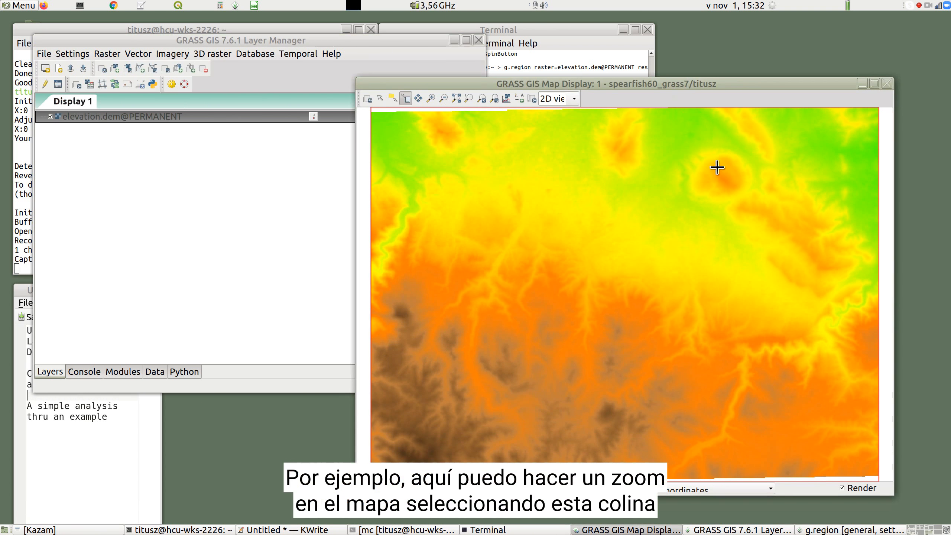
{"action": "left_click", "coordinate": [435, 98]}
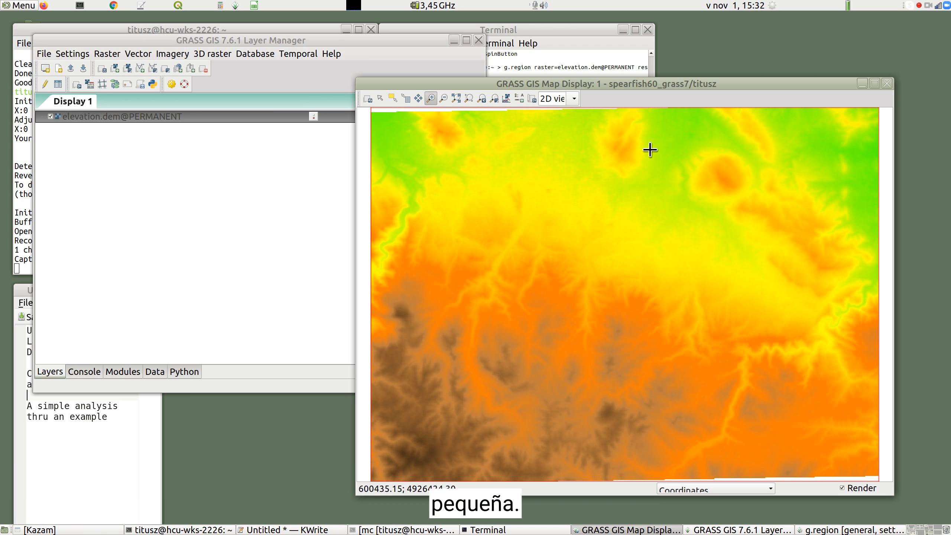
{"action": "left_click_drag", "start_coordinate": [685, 152], "coordinate": [761, 215]}
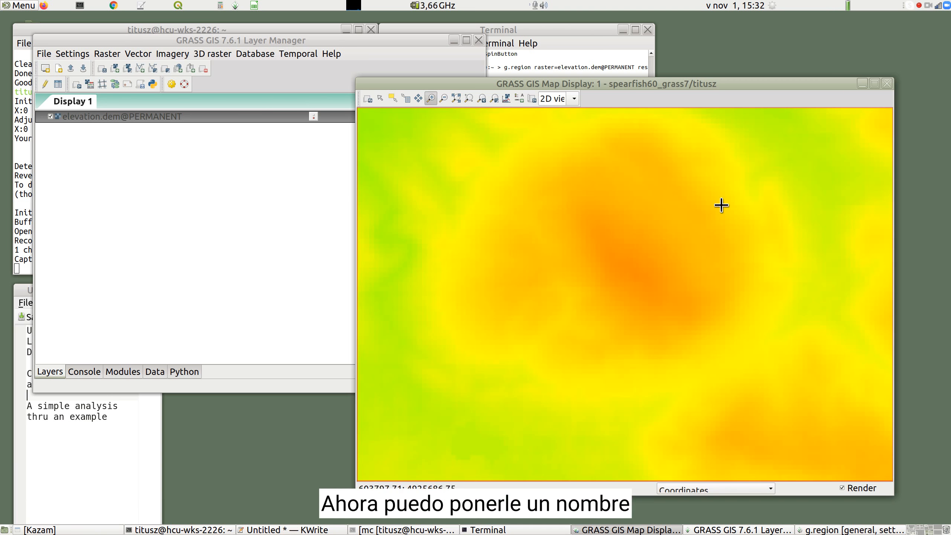
- Start saving the display geometry to a named region and try the name "small"
{"action": "left_click", "coordinate": [494, 98]}
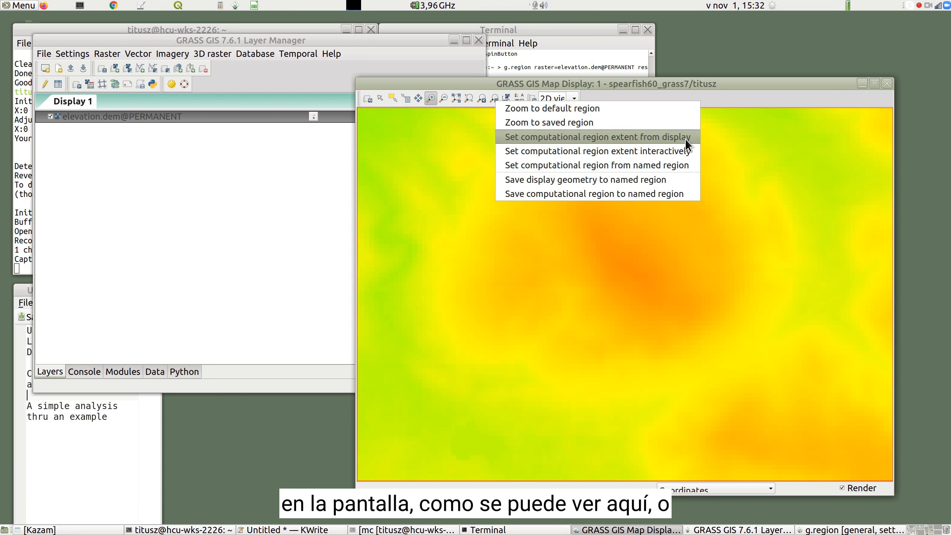
{"action": "left_click", "coordinate": [680, 182]}
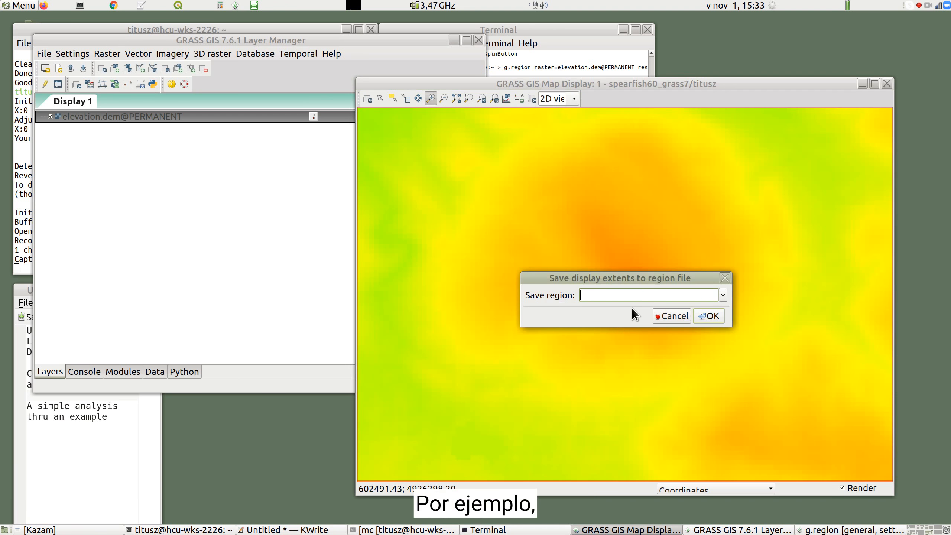
{"action": "type", "text": "small"}
{"action": "key", "text": "Return"}
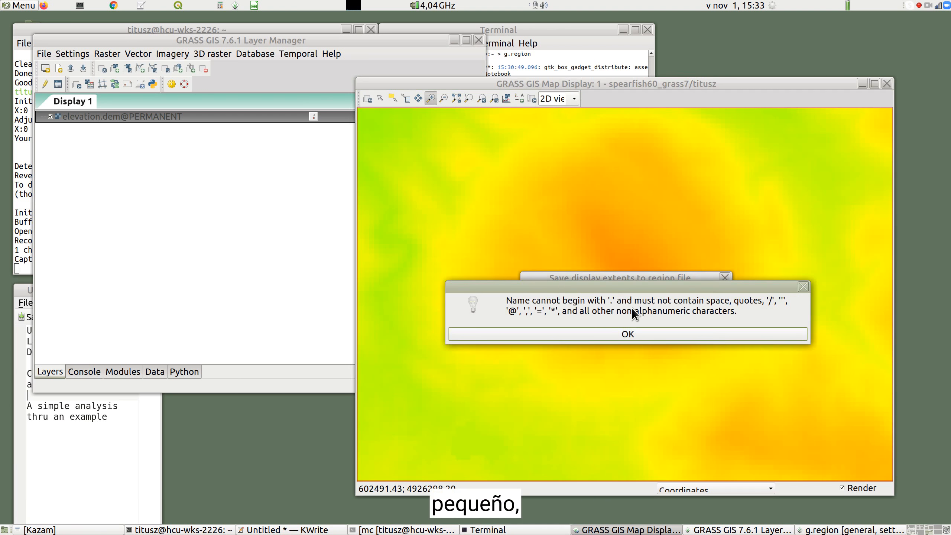
{"action": "left_click", "coordinate": [616, 333]}
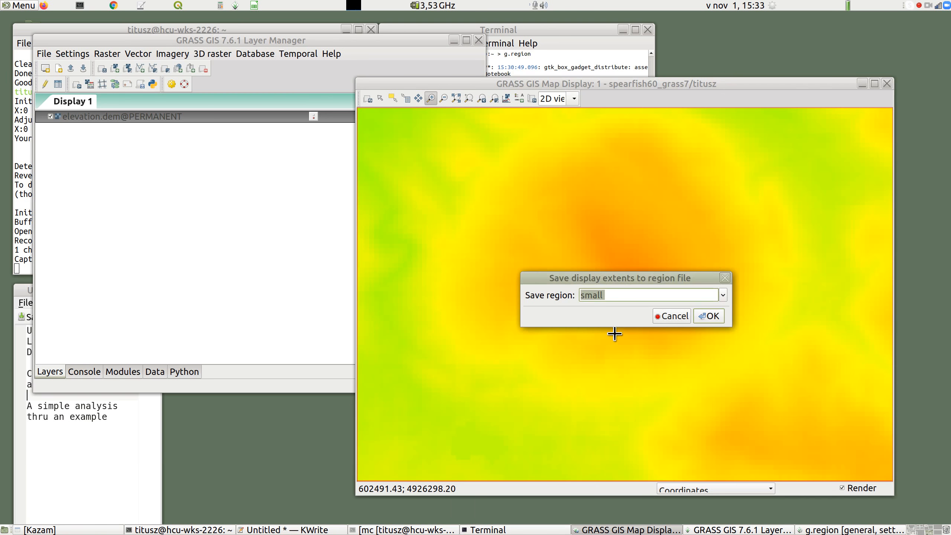
{"action": "key", "text": "Return"}
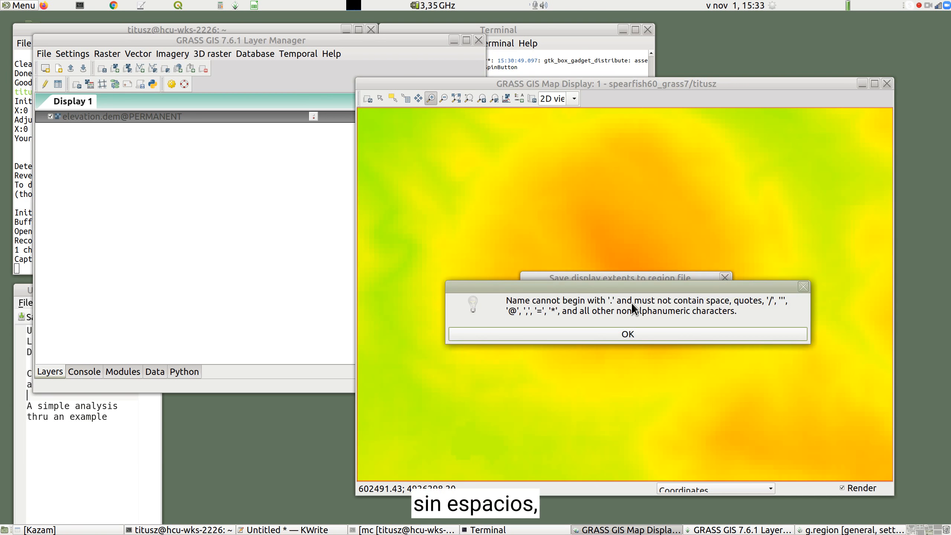
{"action": "left_click", "coordinate": [640, 333]}
- Correct the region name to small_hill and save the display extents under it
{"action": "key", "text": "End"}
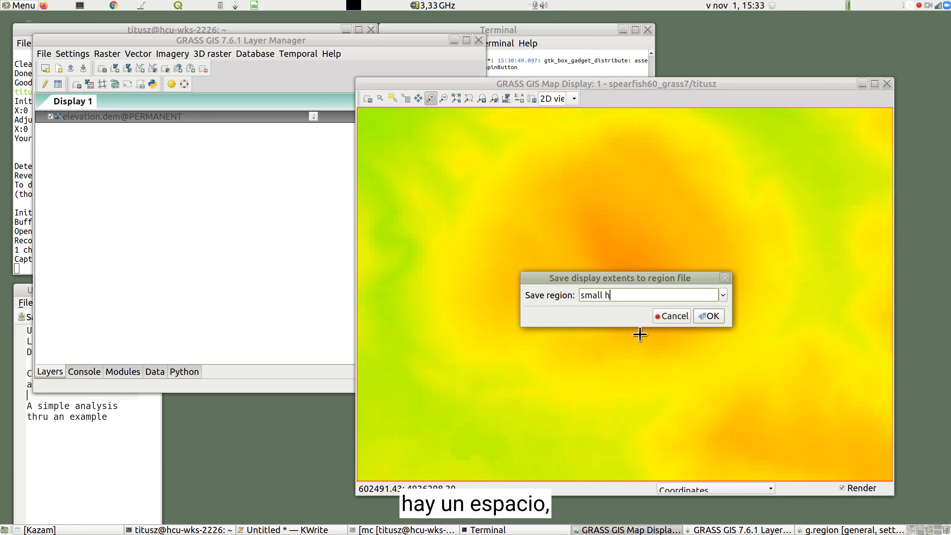
{"action": "key", "text": "BackSpace"}
{"action": "key", "text": "Return"}
{"action": "left_click", "coordinate": [640, 334]}
{"action": "key", "text": "End"}
{"action": "key", "text": "BackSpace"}
{"action": "type", "text": "_hill"}
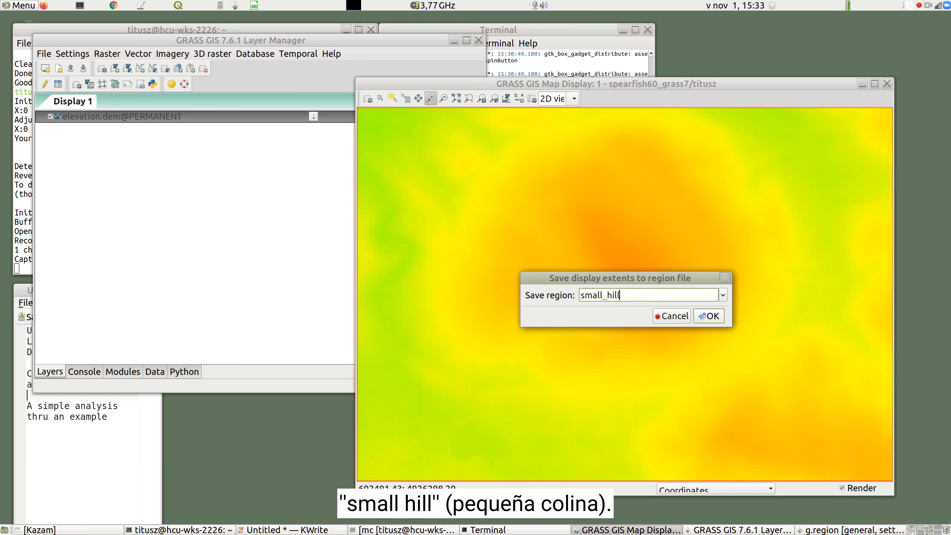
{"action": "left_click", "coordinate": [703, 317]}
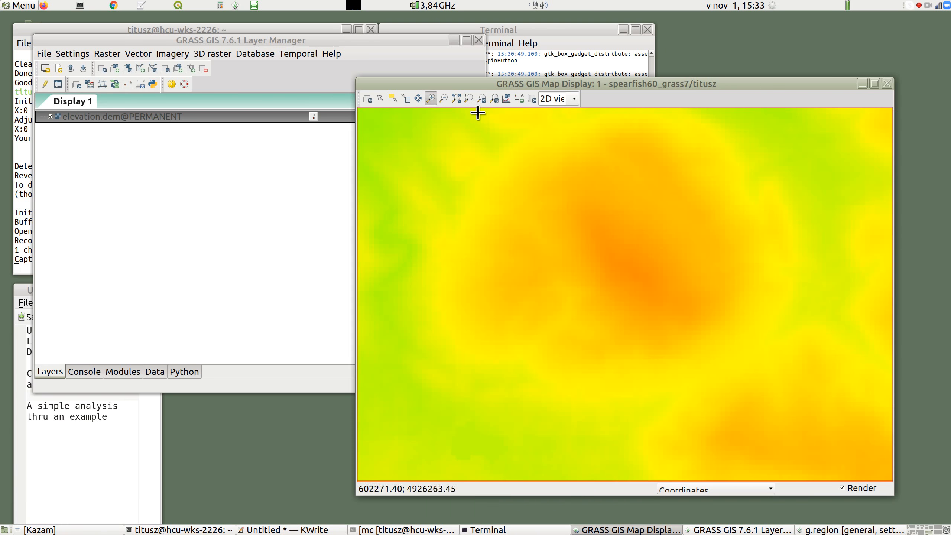
- Restore the full map extent, then zoom the display to the saved region small_hill
{"action": "left_click", "coordinate": [452, 100]}
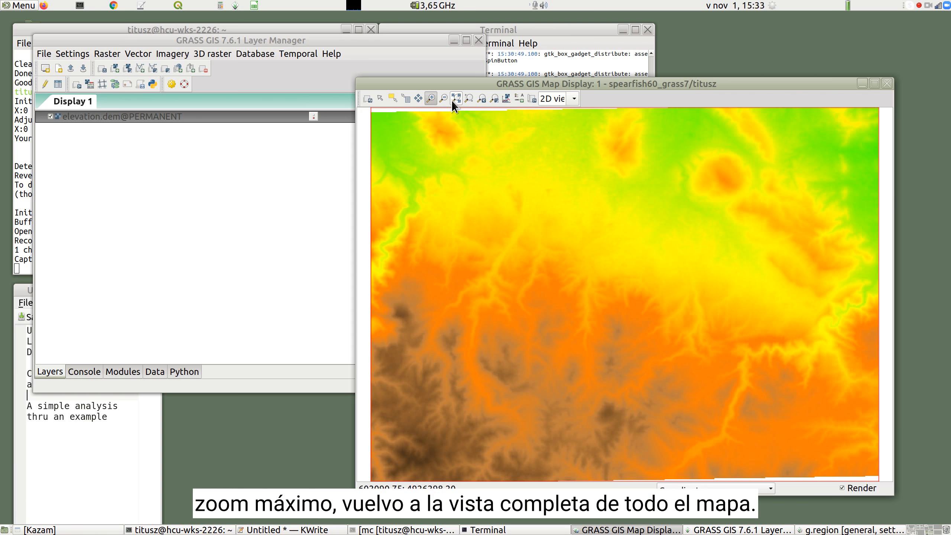
{"action": "left_click", "coordinate": [493, 100]}
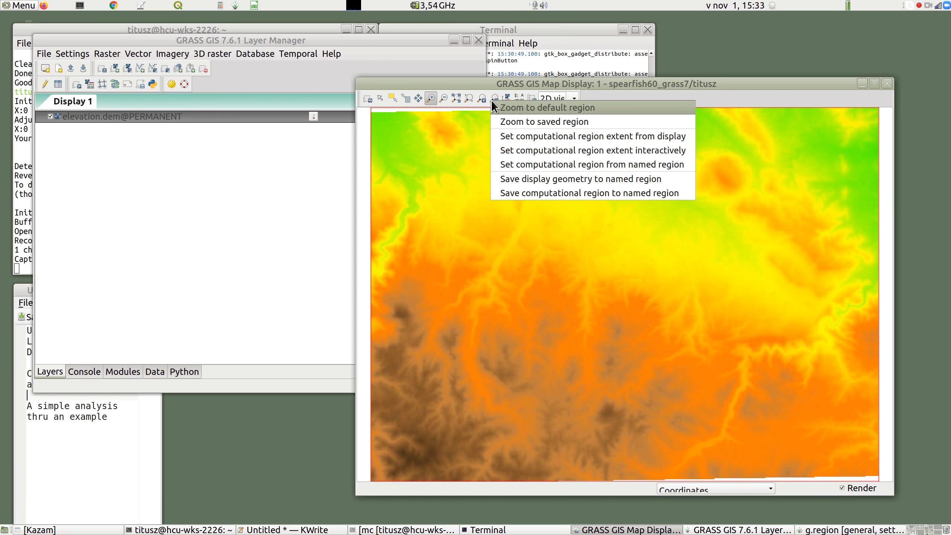
{"action": "left_click", "coordinate": [522, 125]}
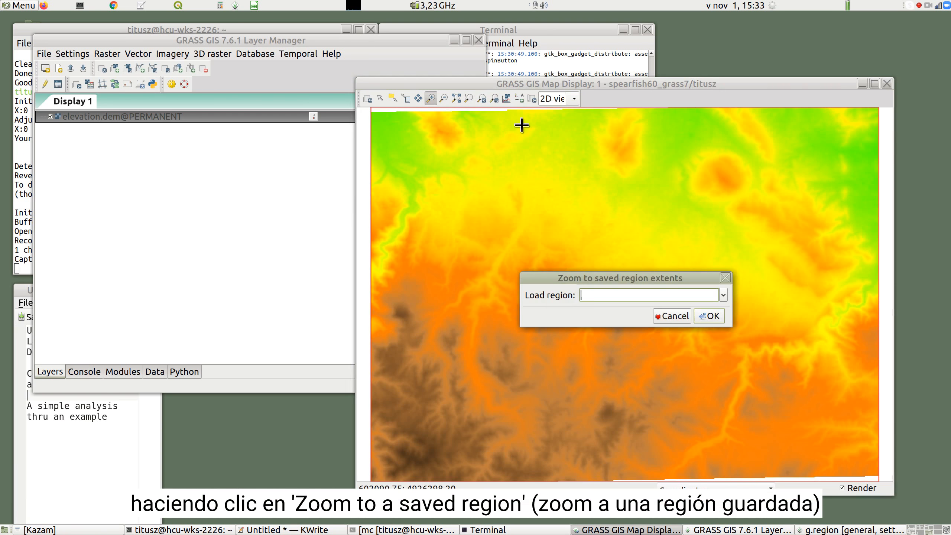
{"action": "left_click", "coordinate": [723, 294]}
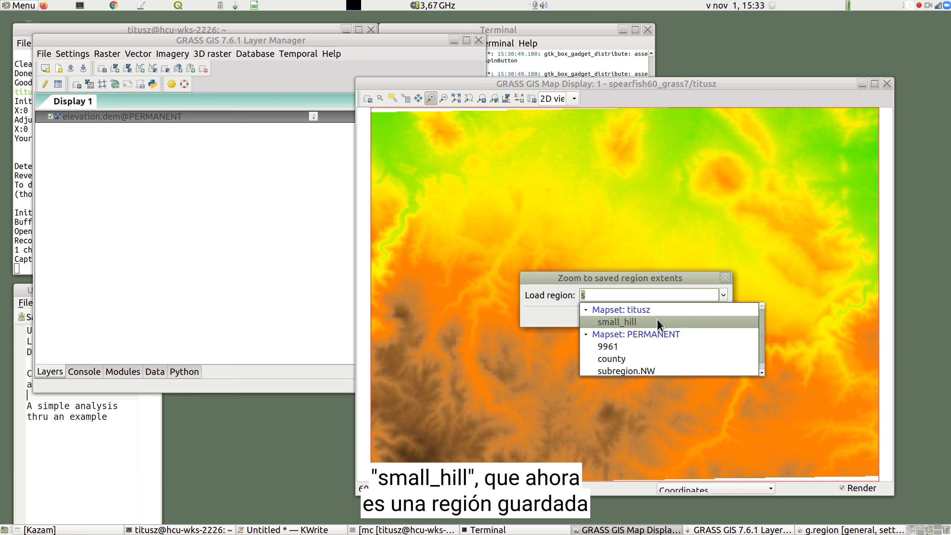
{"action": "left_click", "coordinate": [635, 323]}
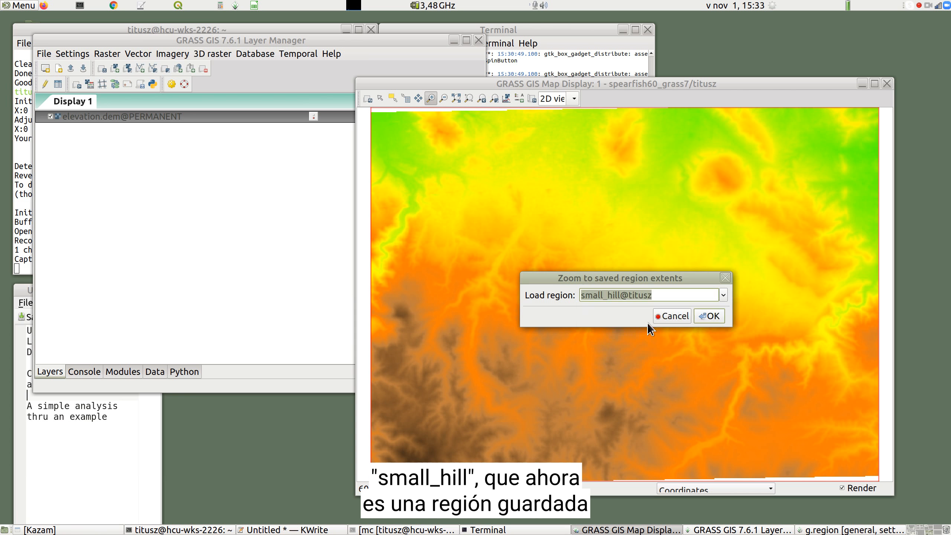
{"action": "left_click", "coordinate": [704, 319]}
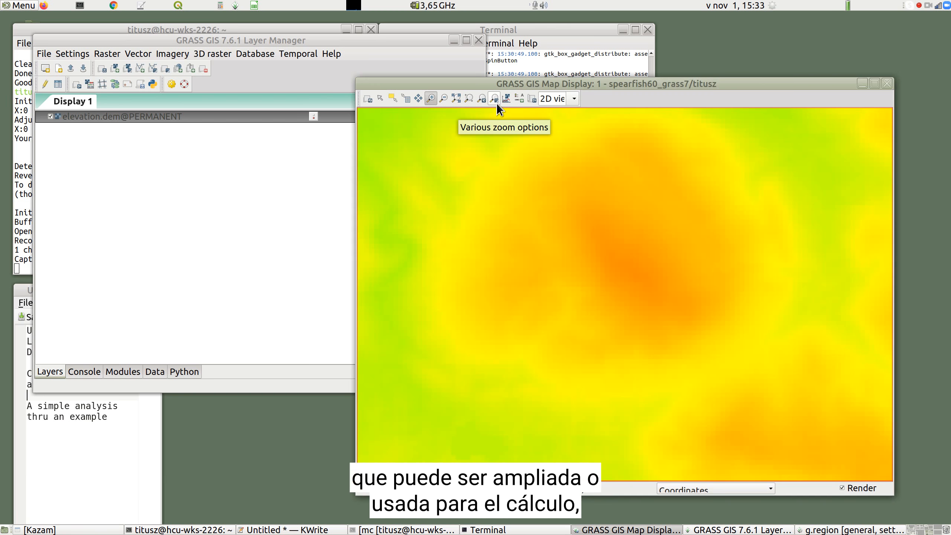
- Set the current computational region from the named region small_hill, and zoom the display to the full elevation map
{"action": "left_click", "coordinate": [85, 56]}
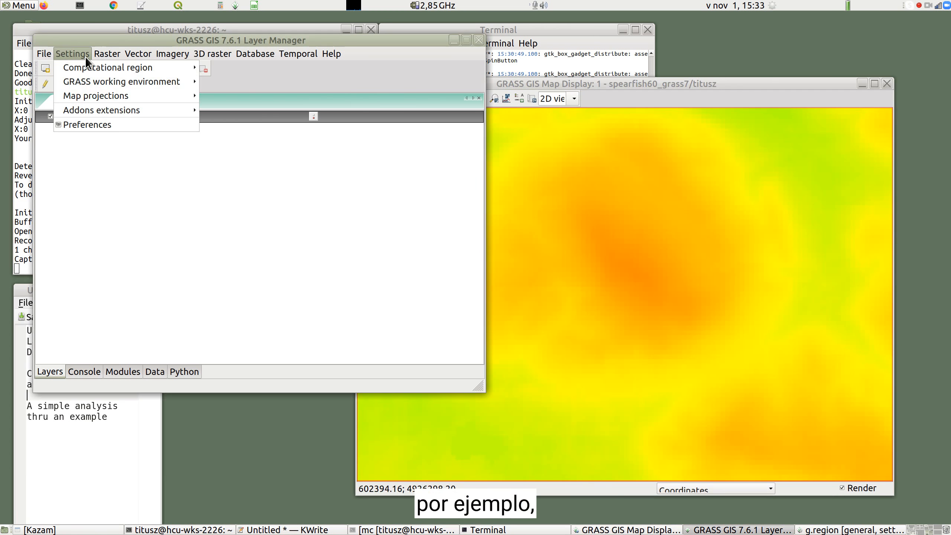
{"action": "mouse_move", "coordinate": [91, 64]}
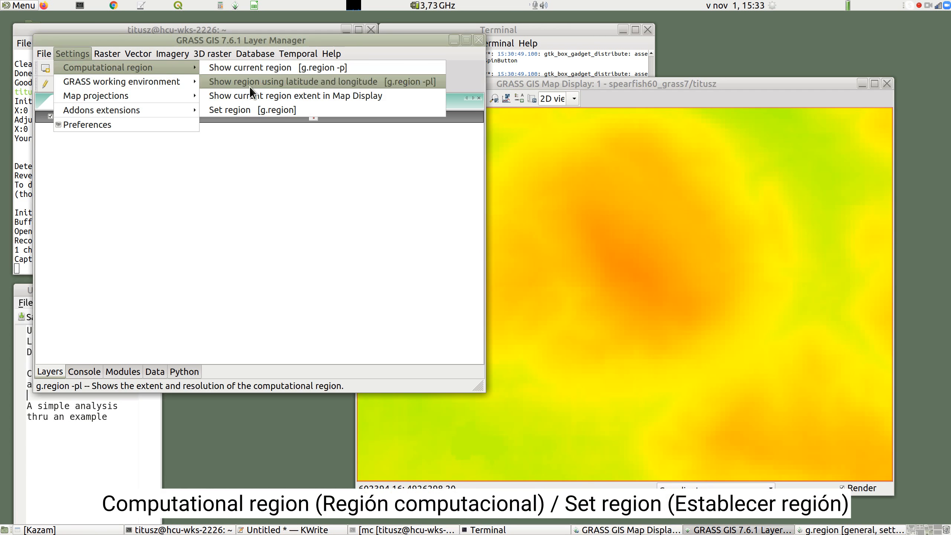
{"action": "left_click", "coordinate": [250, 110]}
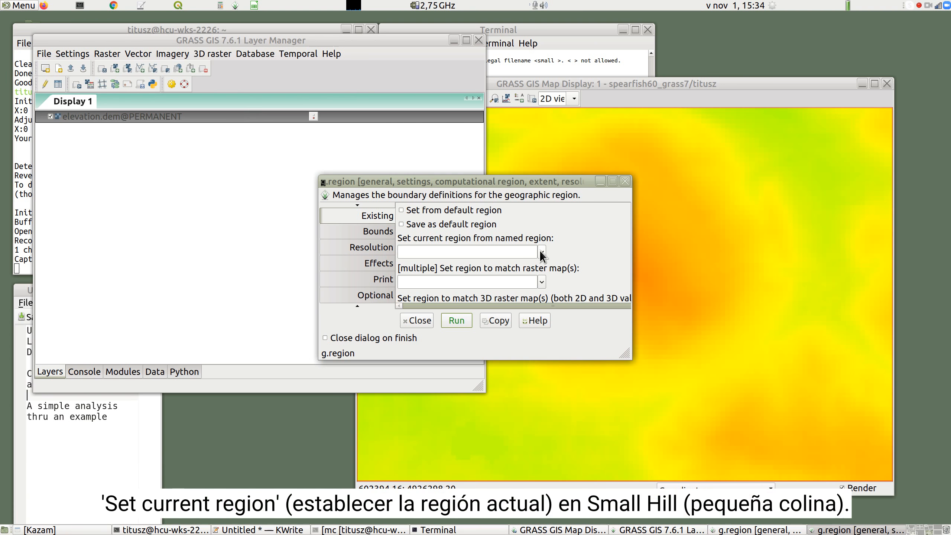
{"action": "left_click", "coordinate": [540, 251]}
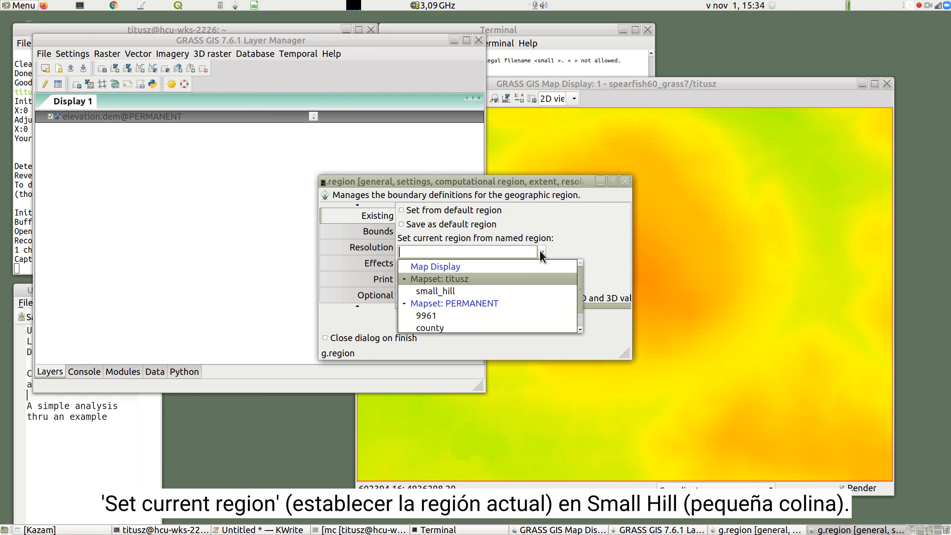
{"action": "left_click", "coordinate": [446, 291]}
{"action": "left_click", "coordinate": [460, 315]}
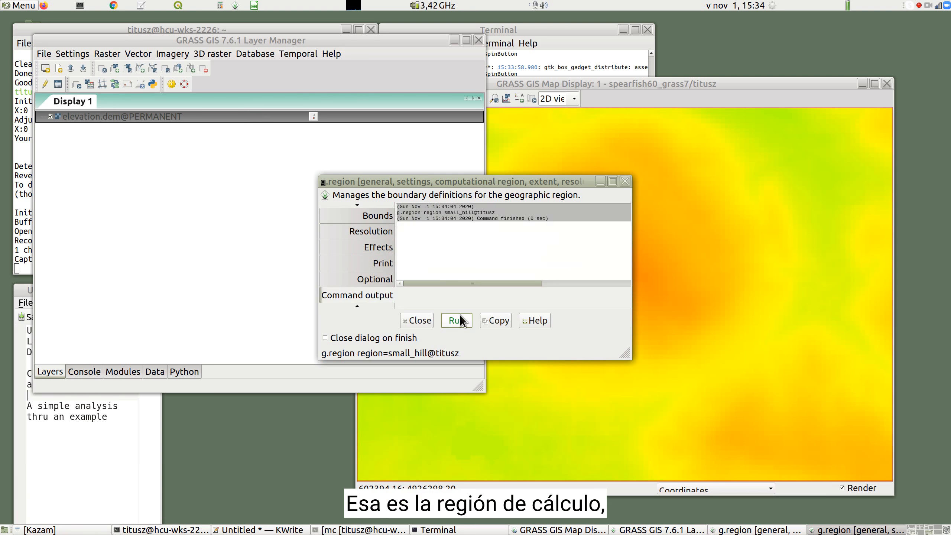
{"action": "left_click", "coordinate": [649, 103]}
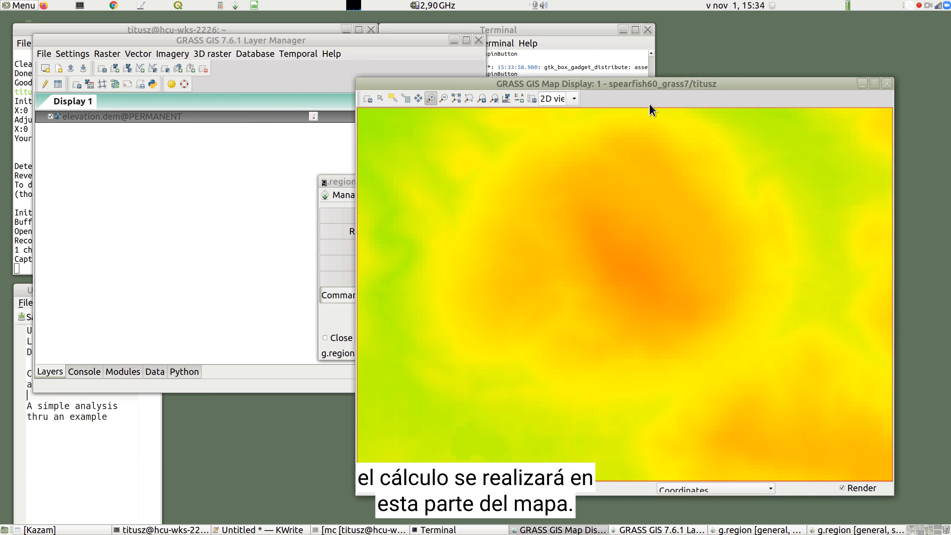
{"action": "left_click", "coordinate": [451, 102]}
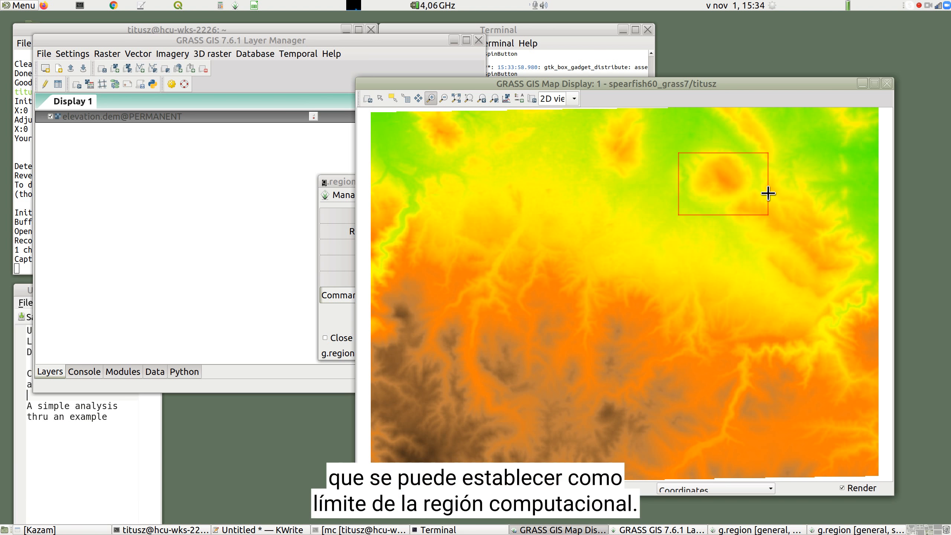
- Set the 2D grid resolution of the small_hill region to 35, run g.region and close its dialog
{"action": "left_click_drag", "start_coordinate": [341, 182], "coordinate": [176, 174]}
{"action": "left_click", "coordinate": [190, 222]}
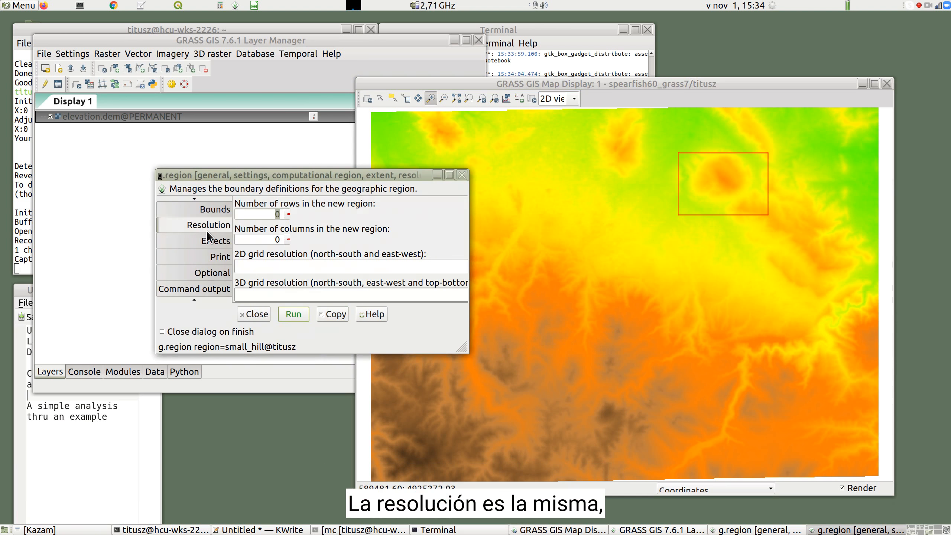
{"action": "left_click", "coordinate": [266, 268]}
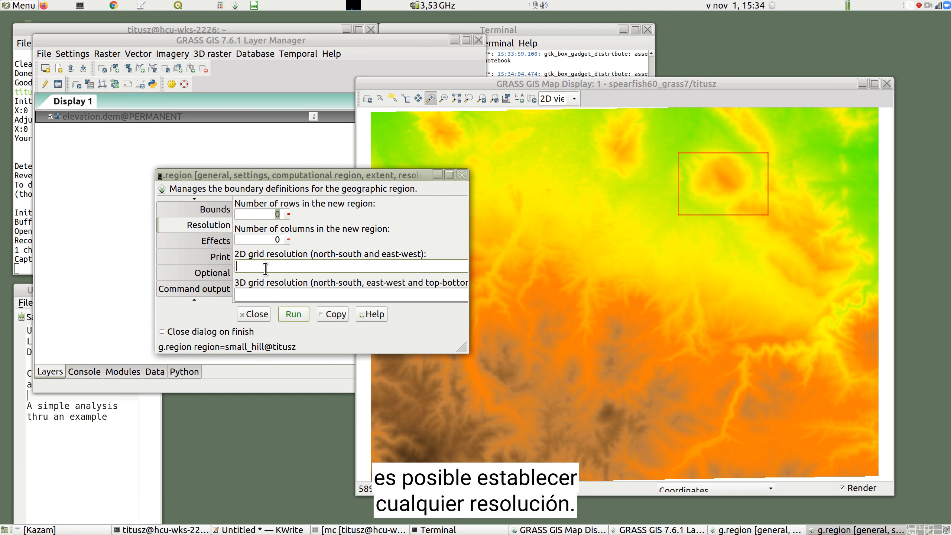
{"action": "type", "text": "35"}
{"action": "left_click", "coordinate": [287, 319]}
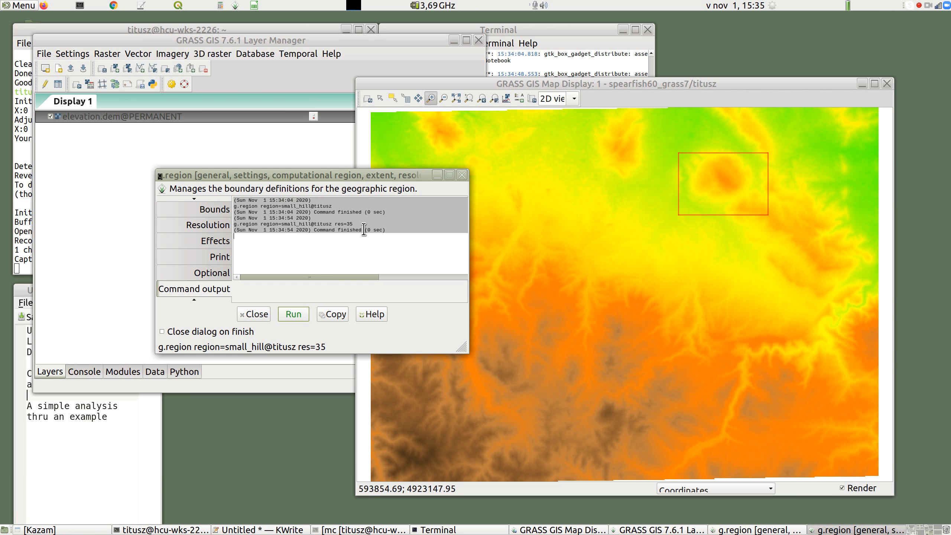
{"action": "left_click", "coordinate": [249, 317]}
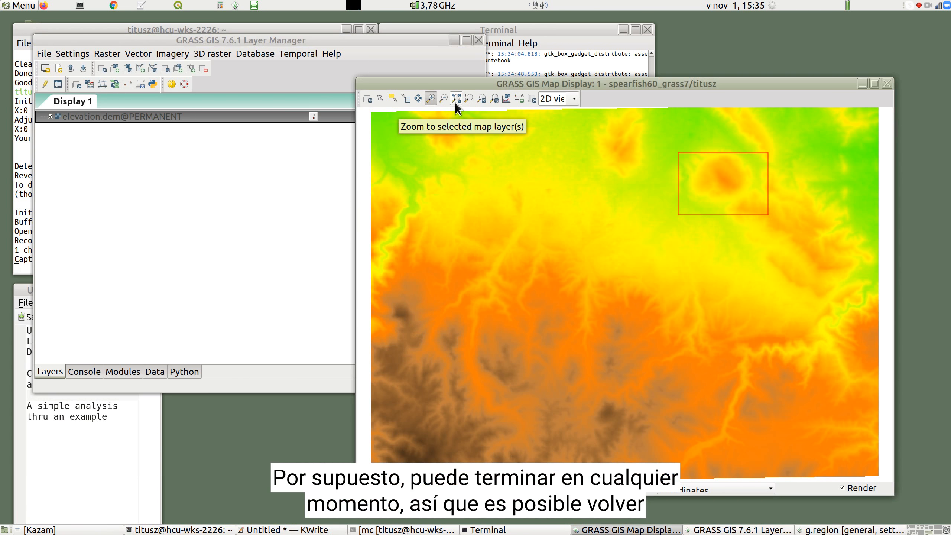
- Set the computational region to match the raster map elevation.dem@PERMANENT and refresh the map display
{"action": "left_click", "coordinate": [90, 53]}
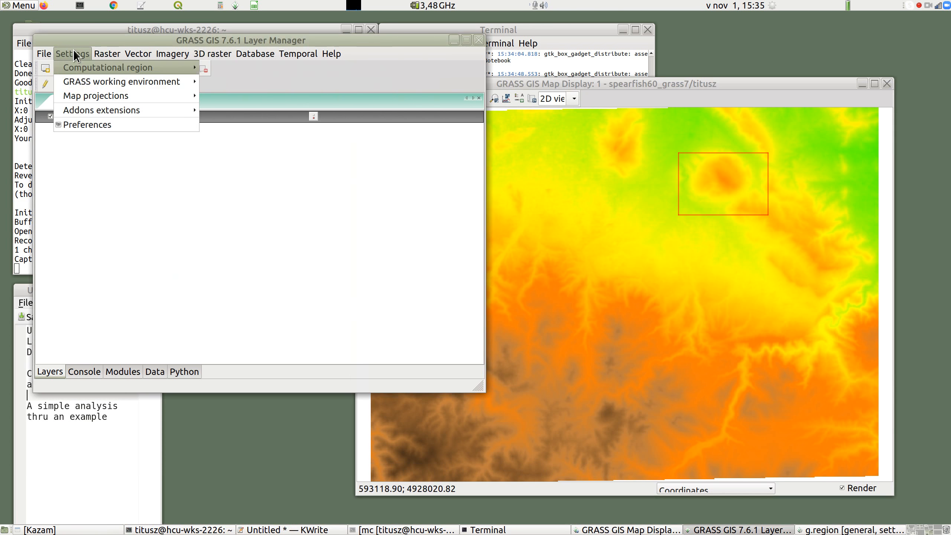
{"action": "key", "text": "Right"}
{"action": "key", "text": "Down"}
{"action": "key", "text": "Down"}
{"action": "key", "text": "Down"}
{"action": "key", "text": "Return"}
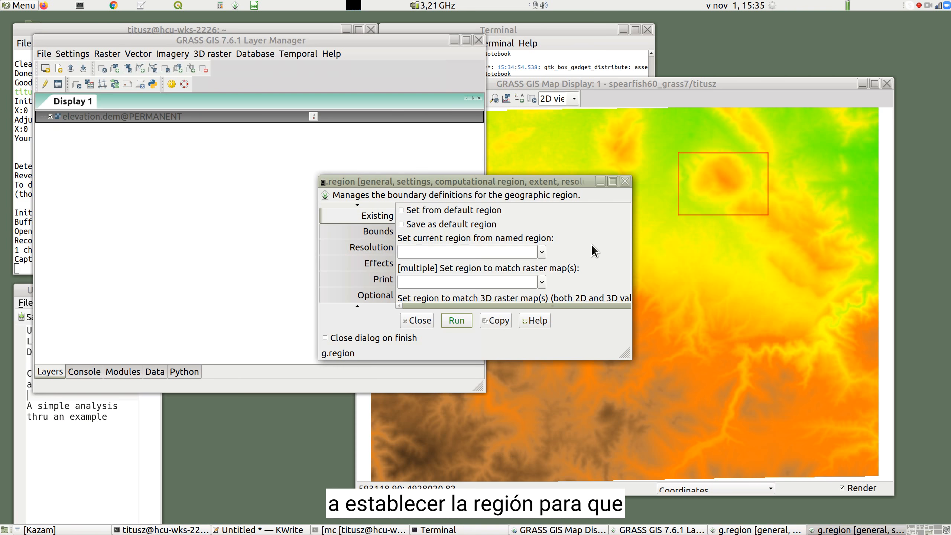
{"action": "scroll", "coordinate": [592, 246], "scroll_direction": "down", "scroll_amount": 2}
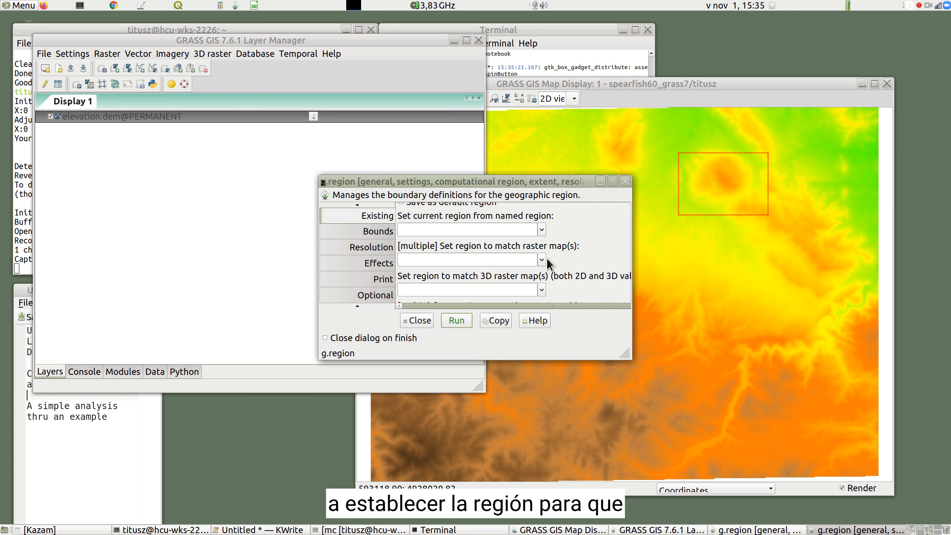
{"action": "left_click", "coordinate": [542, 259]}
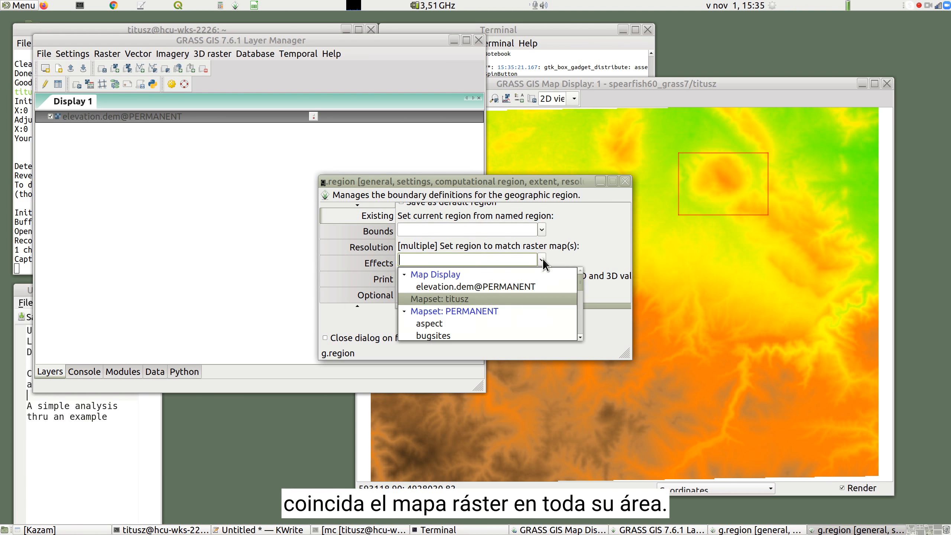
{"action": "left_click", "coordinate": [492, 287]}
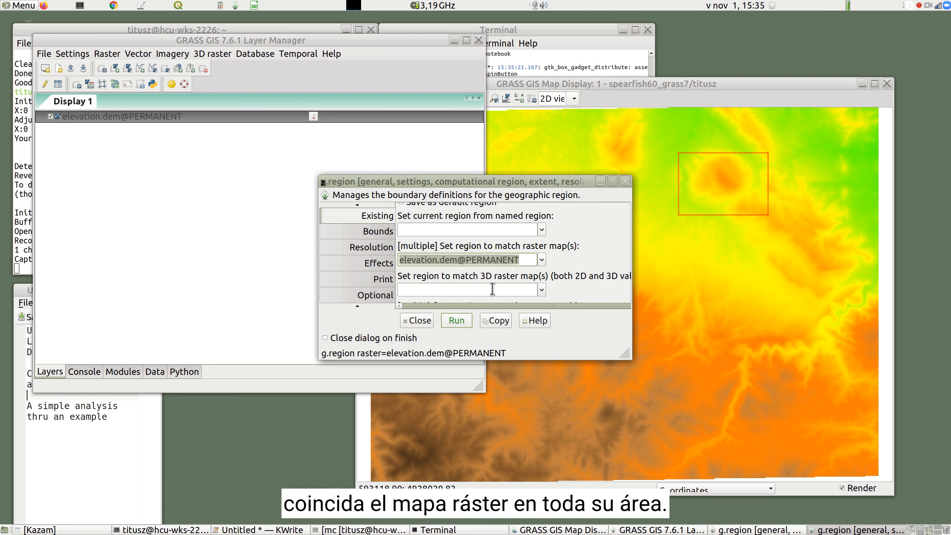
{"action": "left_click", "coordinate": [461, 318]}
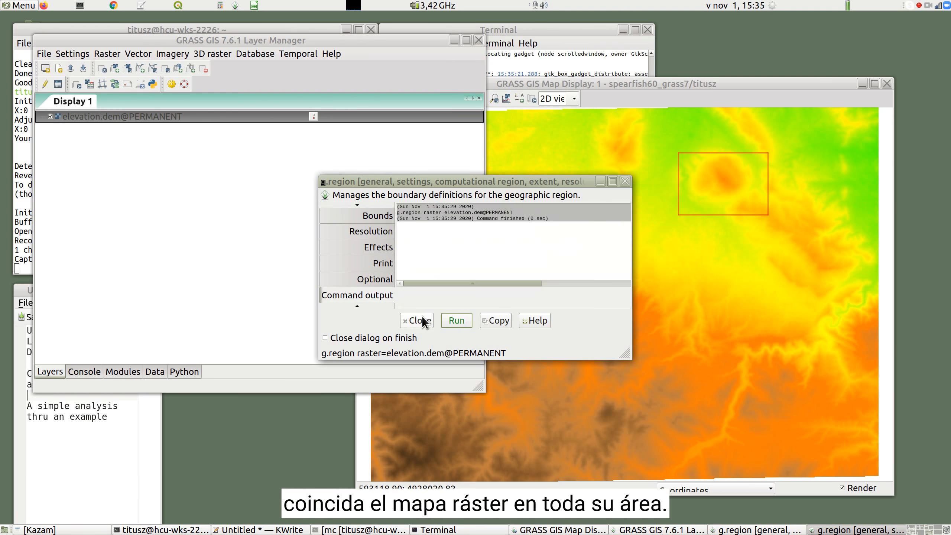
{"action": "left_click", "coordinate": [422, 321]}
{"action": "left_click", "coordinate": [596, 84]}
{"action": "left_click", "coordinate": [366, 99]}
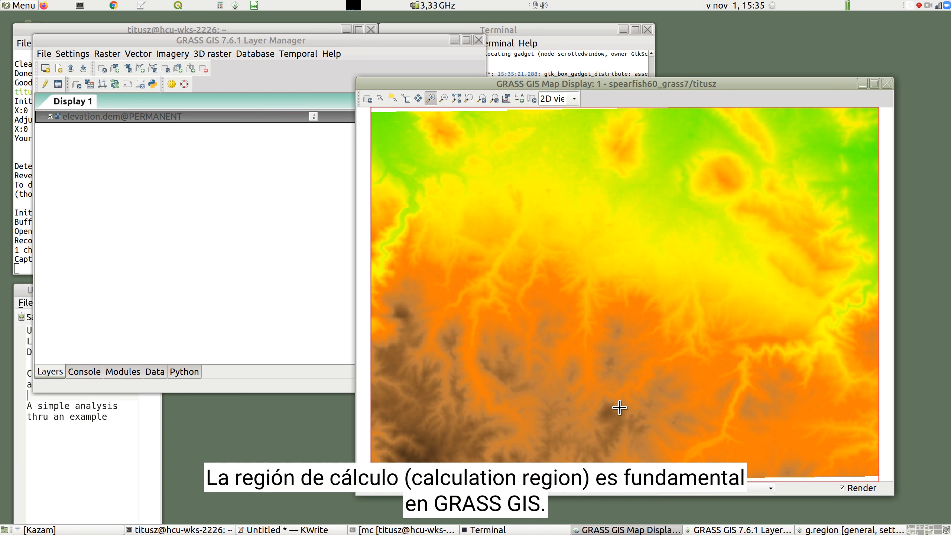
- Bring the topic notes to the front, and move the Map Display slightly up and the Layer Manager slightly down
{"action": "left_click", "coordinate": [113, 417]}
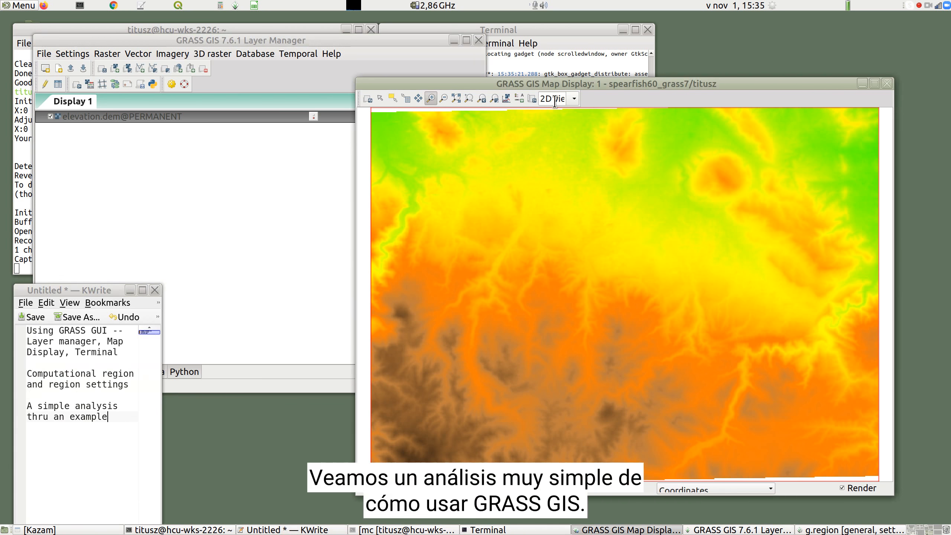
{"action": "left_click_drag", "start_coordinate": [572, 83], "coordinate": [568, 76]}
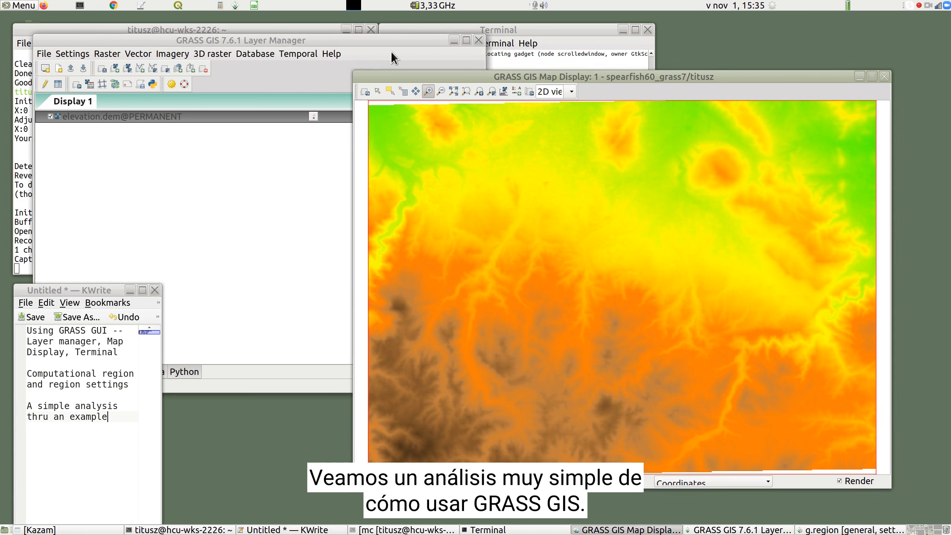
{"action": "left_click_drag", "start_coordinate": [350, 40], "coordinate": [351, 70]}
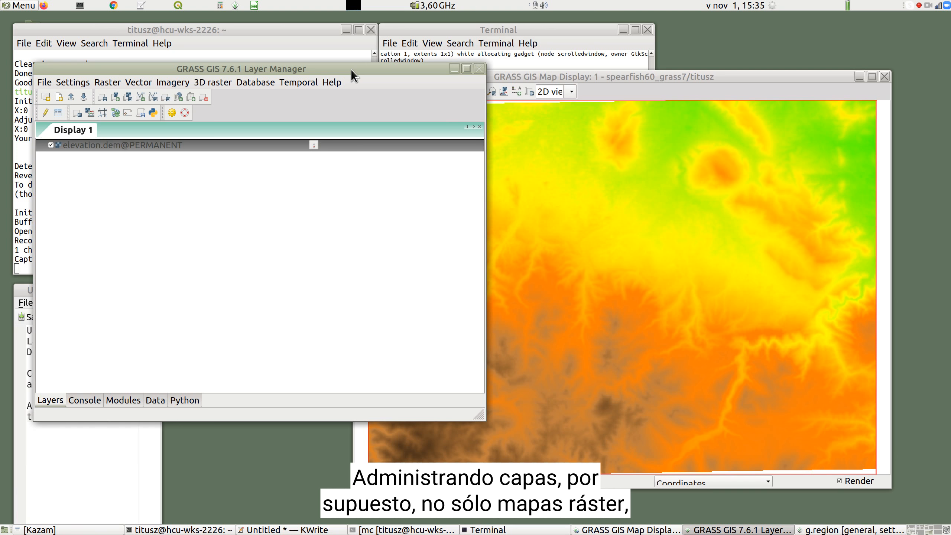
- Add the vector map roads@PERMANENT as a layer over the elevation map
{"action": "left_click", "coordinate": [140, 96]}
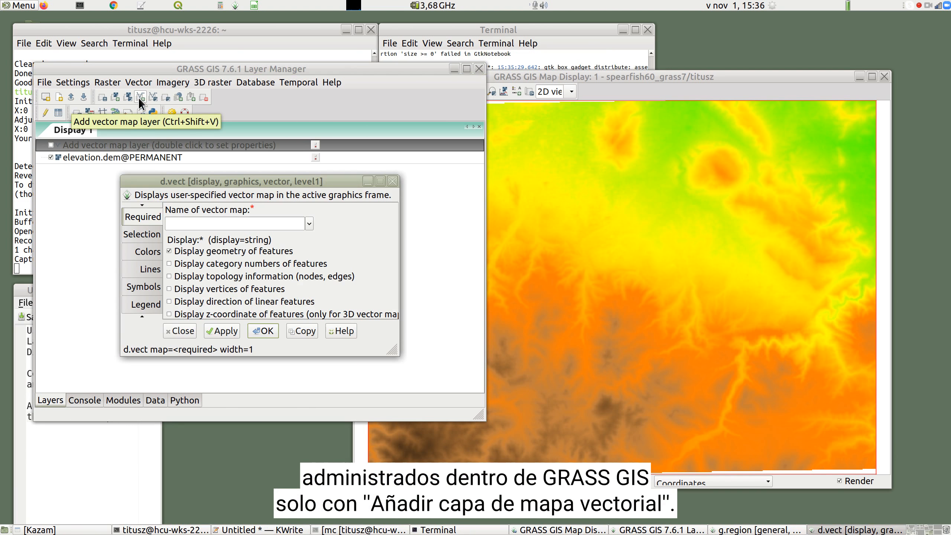
{"action": "left_click", "coordinate": [309, 224]}
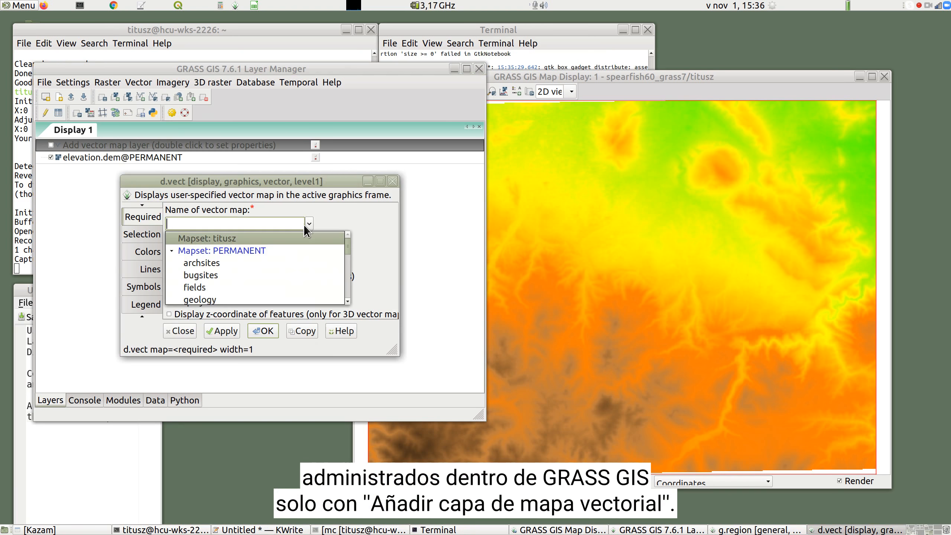
{"action": "scroll", "coordinate": [259, 239], "scroll_direction": "down", "scroll_amount": 3}
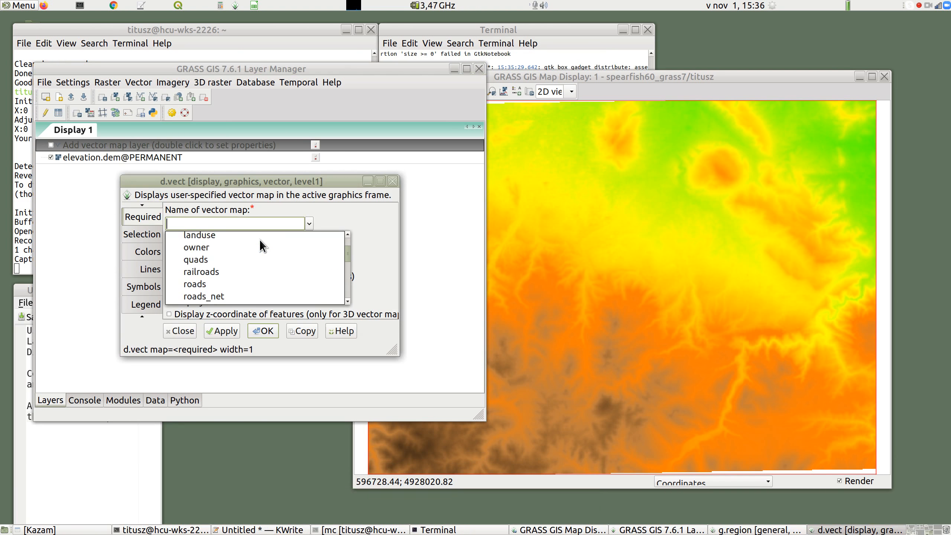
{"action": "left_click", "coordinate": [208, 273]}
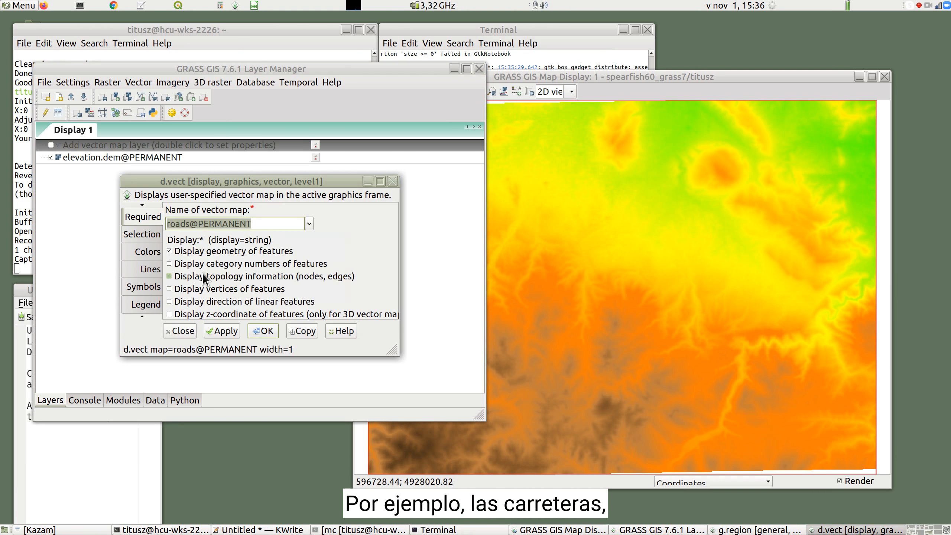
{"action": "left_click", "coordinate": [263, 331]}
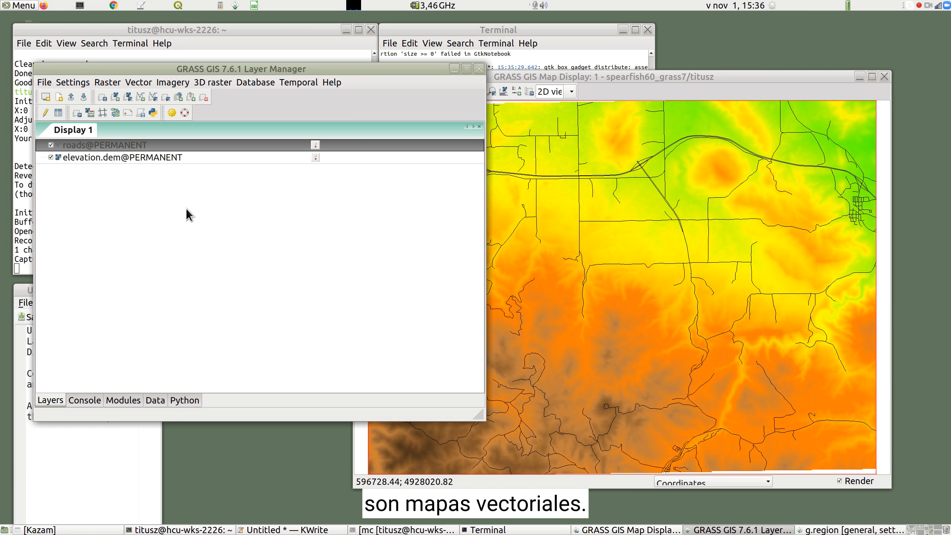
- Examine the categories and labels in the roads layer's attribute table, enlarging its window, and close it
{"action": "right_click", "coordinate": [108, 147]}
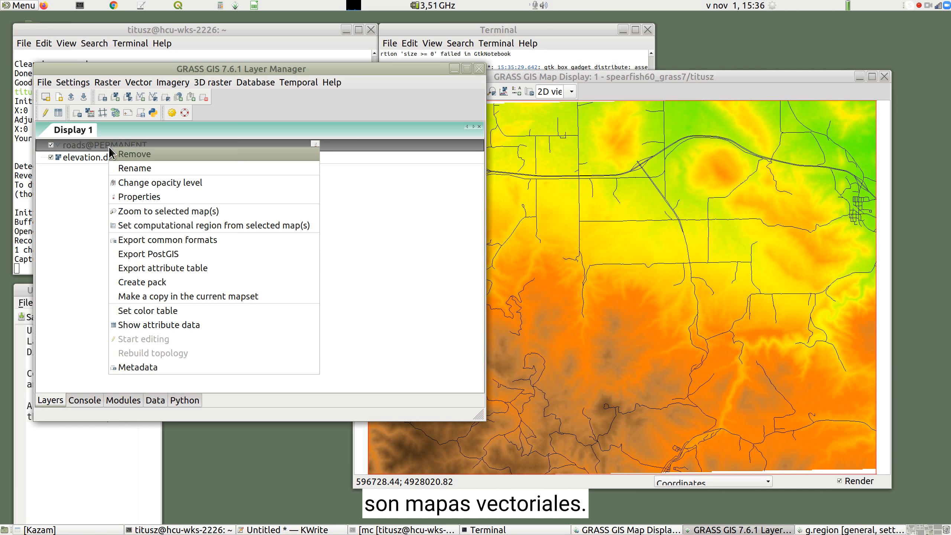
{"action": "left_click", "coordinate": [189, 329]}
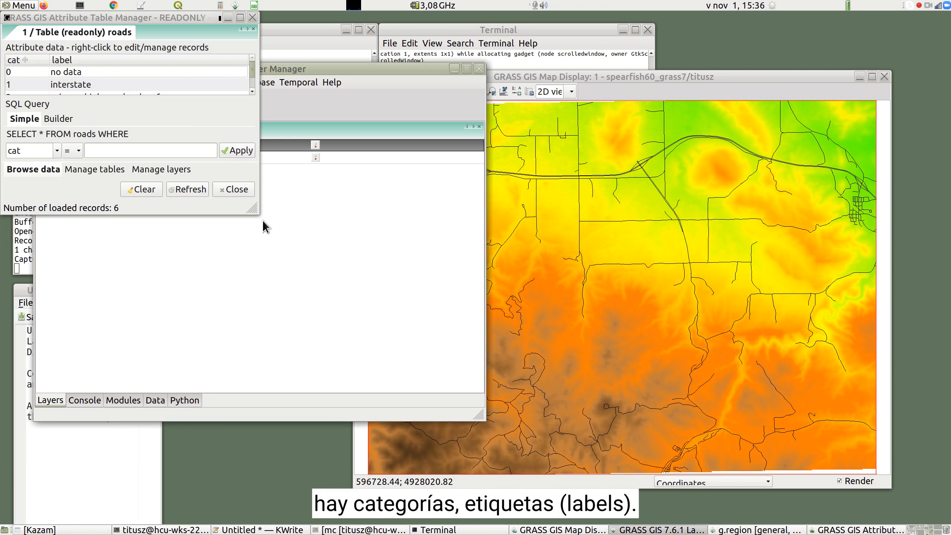
{"action": "left_click_drag", "start_coordinate": [254, 213], "coordinate": [342, 306]}
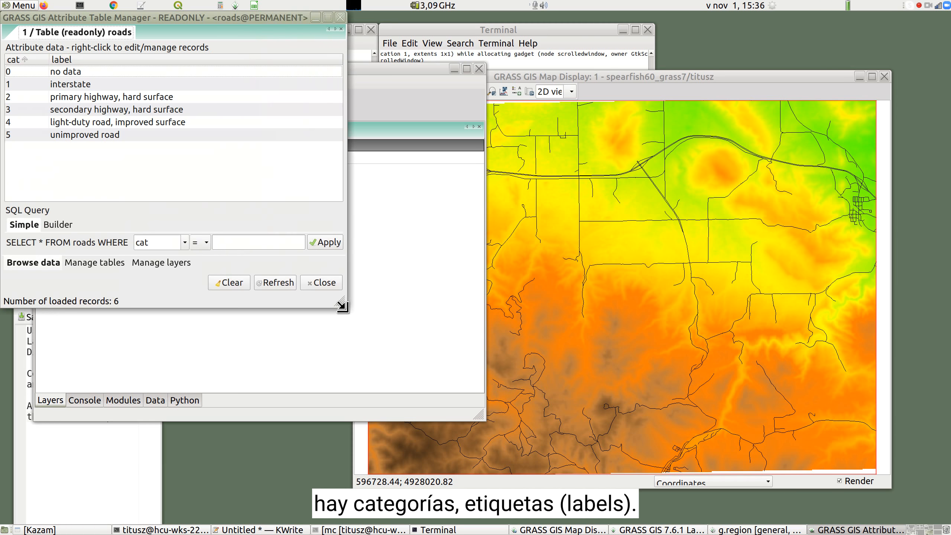
{"action": "left_click", "coordinate": [322, 283]}
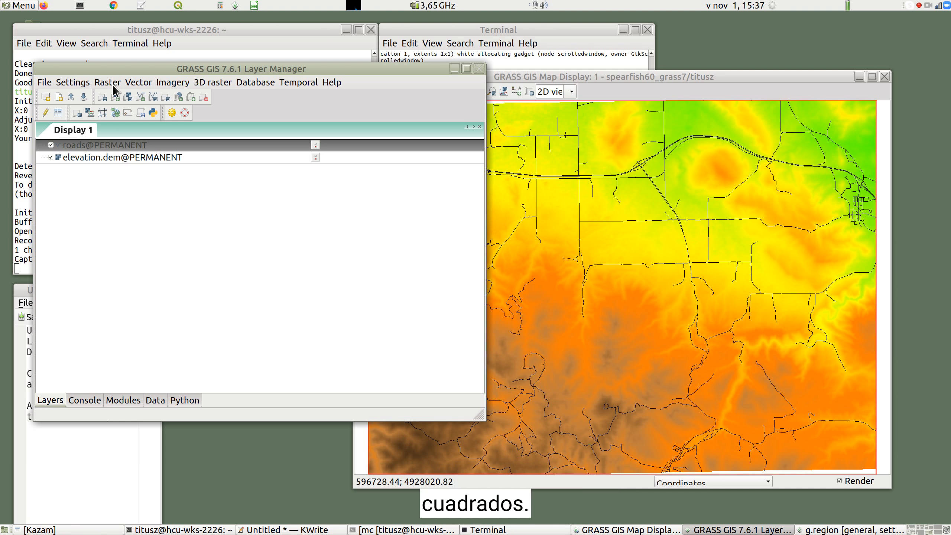
- Set up a vector to raster conversion of roads@PERMANENT with output map roads and val as the source of raster values
{"action": "left_click", "coordinate": [45, 83]}
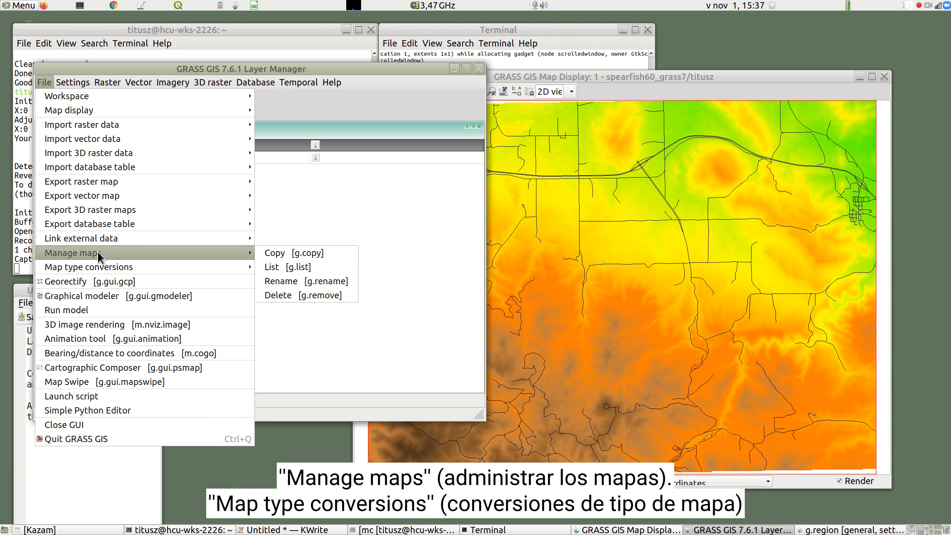
{"action": "mouse_move", "coordinate": [98, 264]}
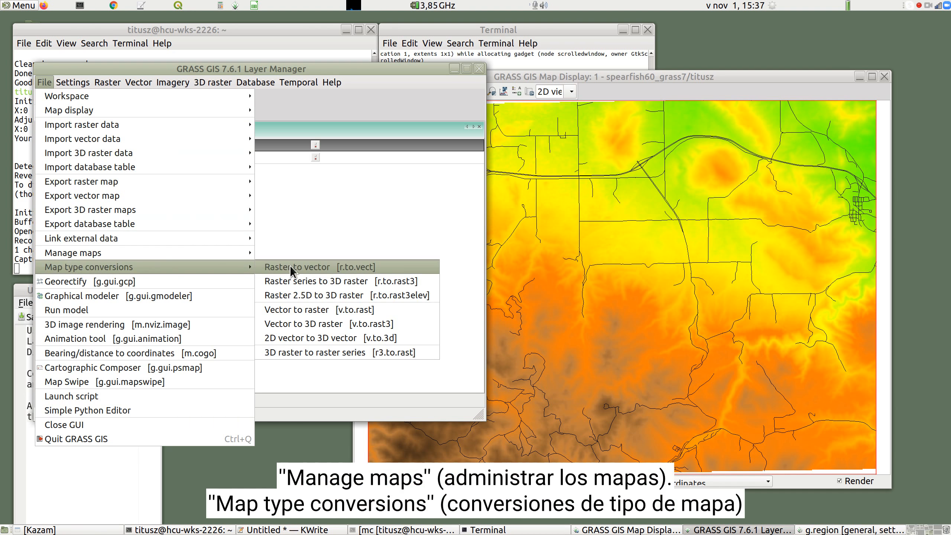
{"action": "left_click", "coordinate": [391, 311]}
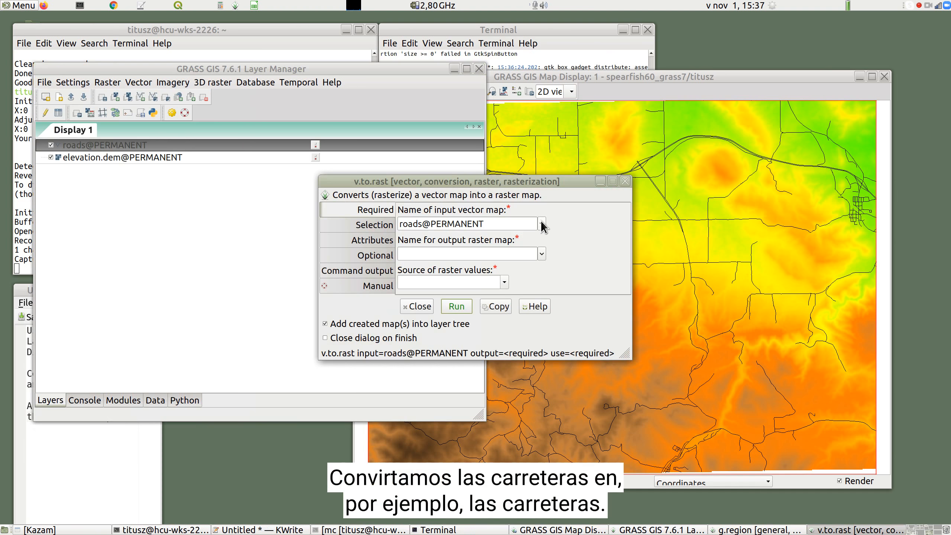
{"action": "left_click", "coordinate": [504, 253]}
{"action": "type", "text": "road"}
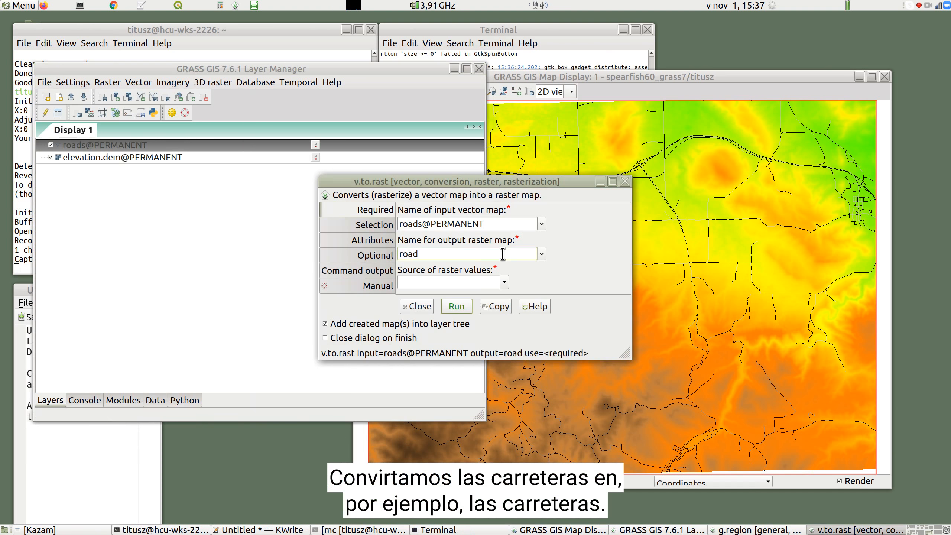
{"action": "type", "text": "s"}
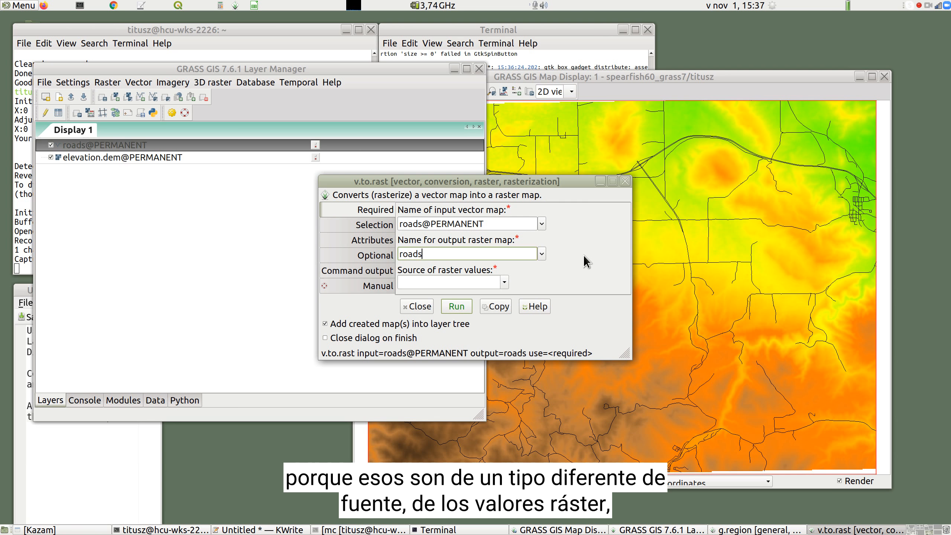
{"action": "left_click", "coordinate": [505, 286]}
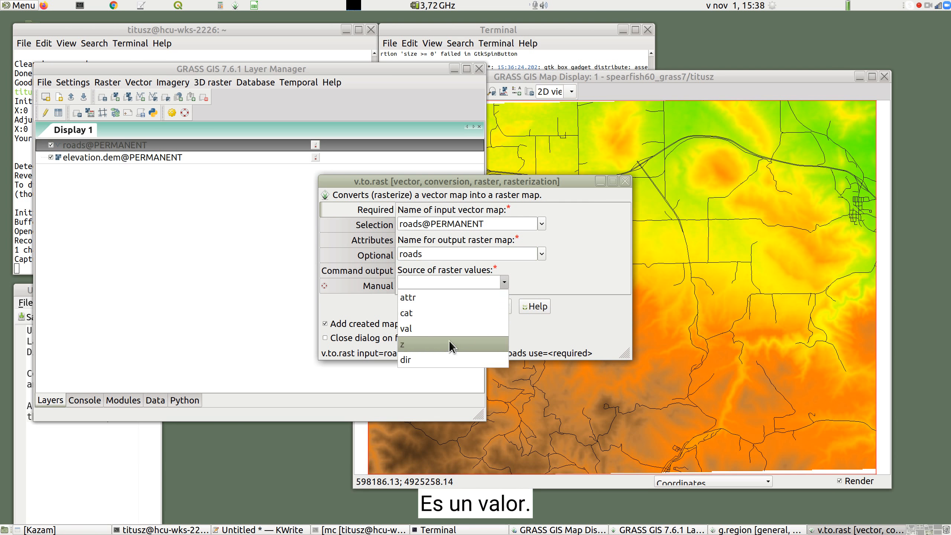
{"action": "left_click", "coordinate": [446, 327]}
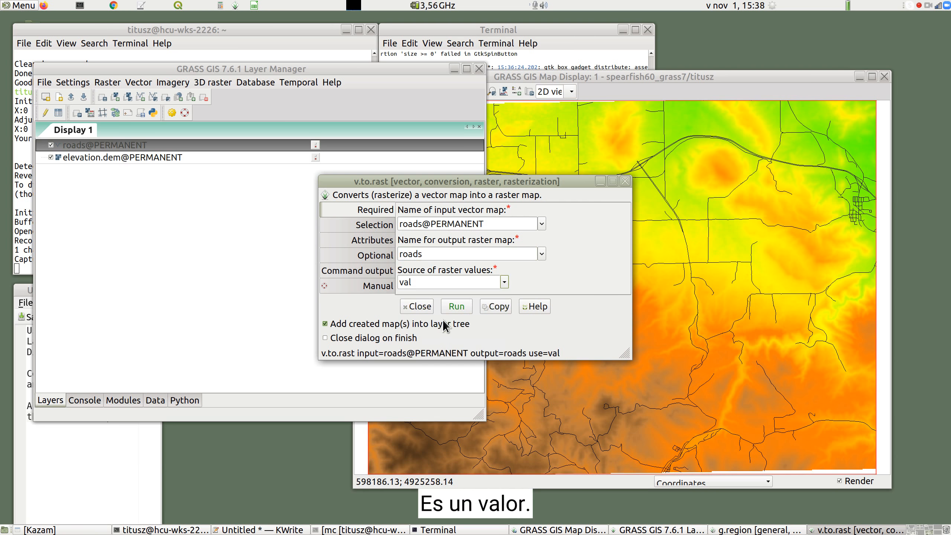
- Keep the raster value at 1, allow output files to overwrite existing ones, and run the v.to.rast conversion
{"action": "left_click", "coordinate": [379, 251]}
{"action": "scroll", "coordinate": [538, 236], "scroll_direction": "down", "scroll_amount": 4}
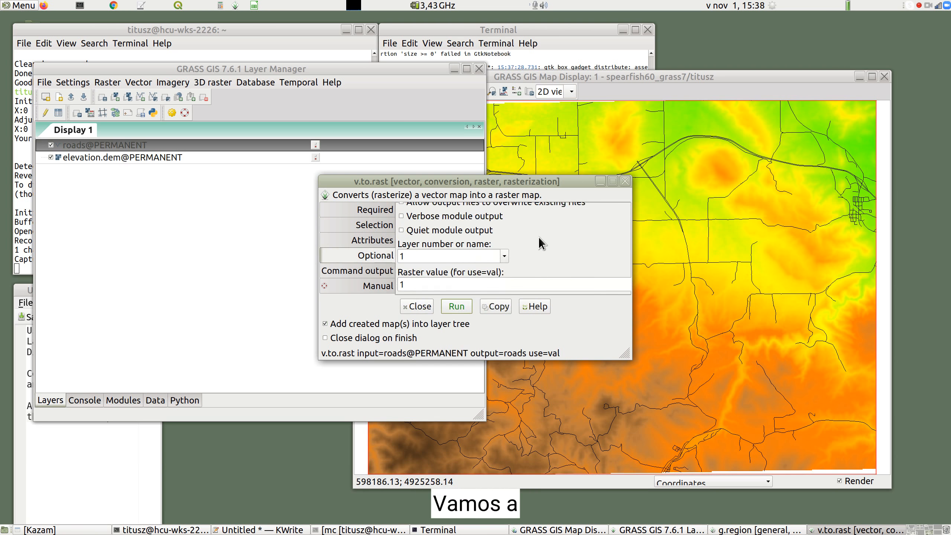
{"action": "left_click", "coordinate": [495, 259]}
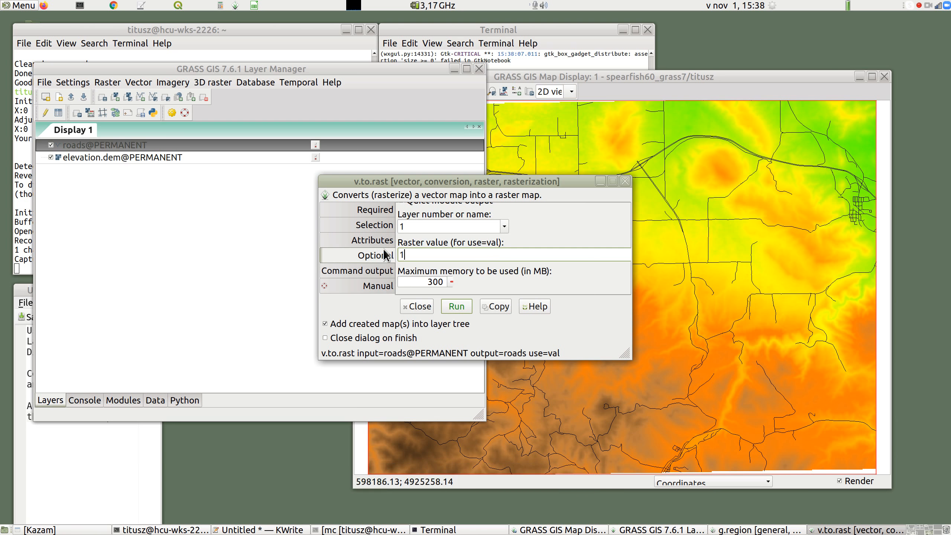
{"action": "scroll", "coordinate": [475, 239], "scroll_direction": "up", "scroll_amount": 3}
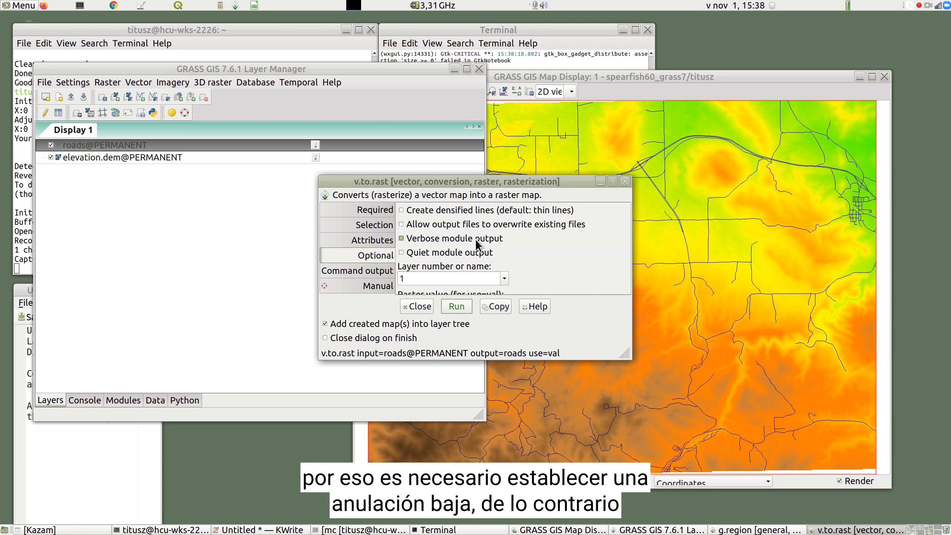
{"action": "left_click", "coordinate": [457, 224]}
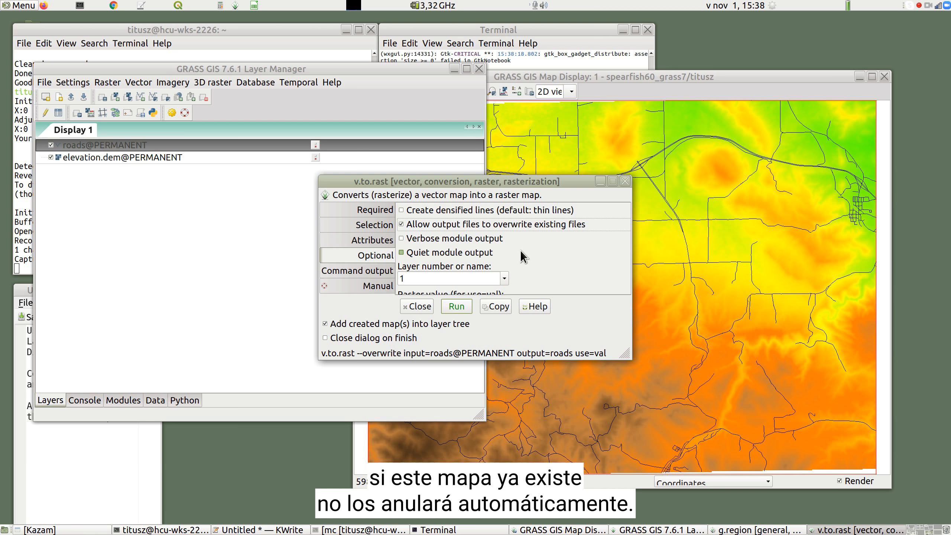
{"action": "left_click", "coordinate": [457, 306]}
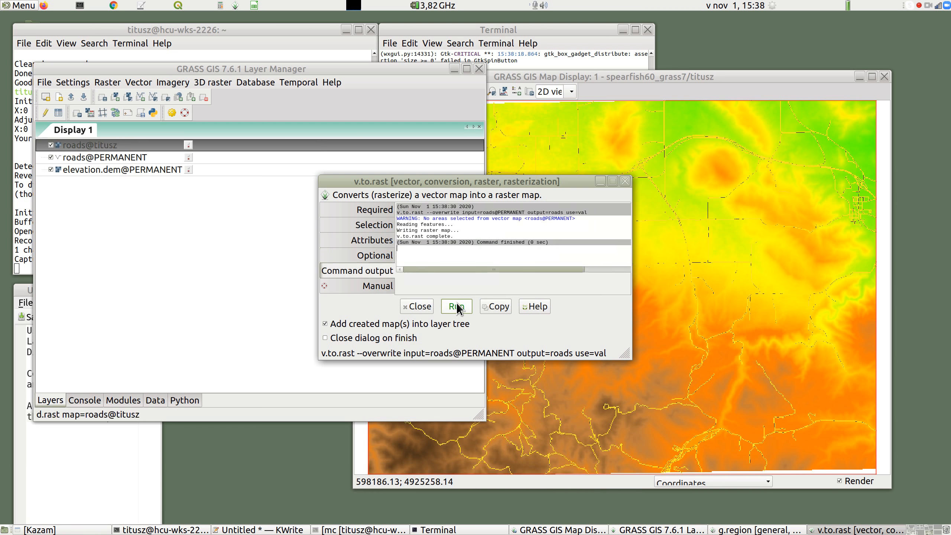
- Inspect the rasterized roads alone in the map display by hiding the vector roads and elevation layers, and show both layers again
{"action": "left_click", "coordinate": [581, 76]}
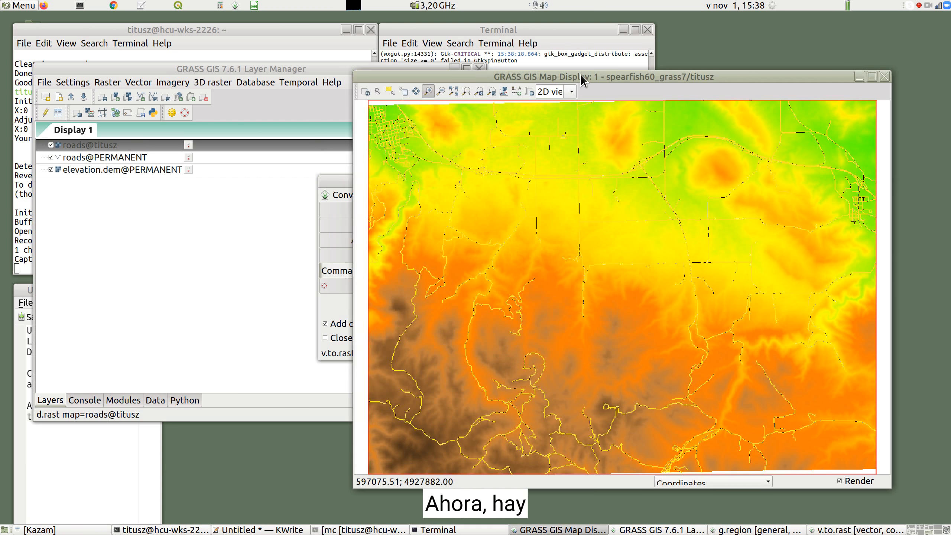
{"action": "left_click", "coordinate": [51, 157]}
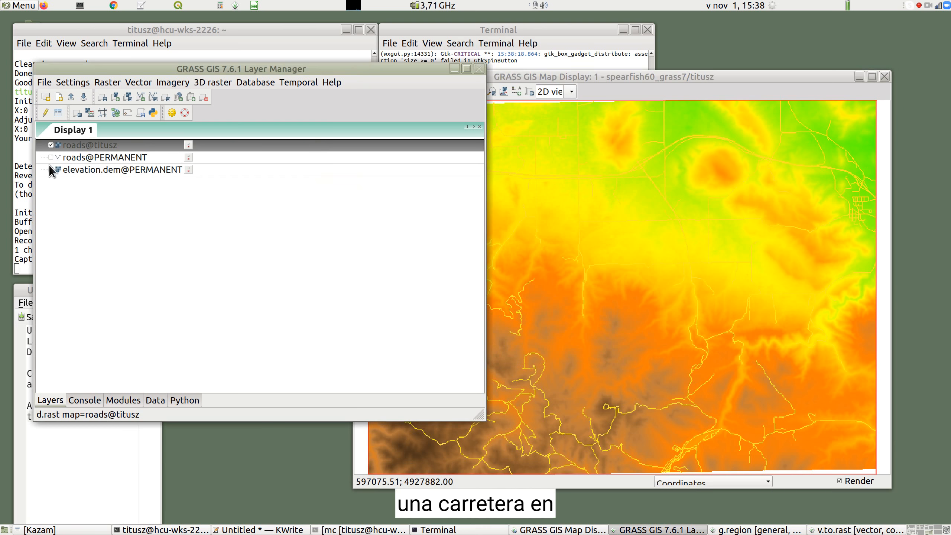
{"action": "left_click", "coordinate": [51, 169]}
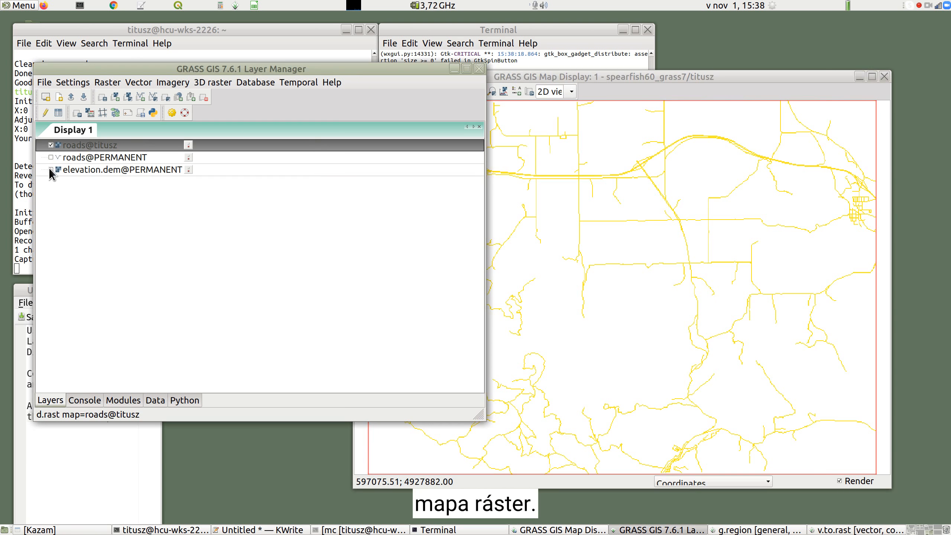
{"action": "left_click", "coordinate": [50, 169]}
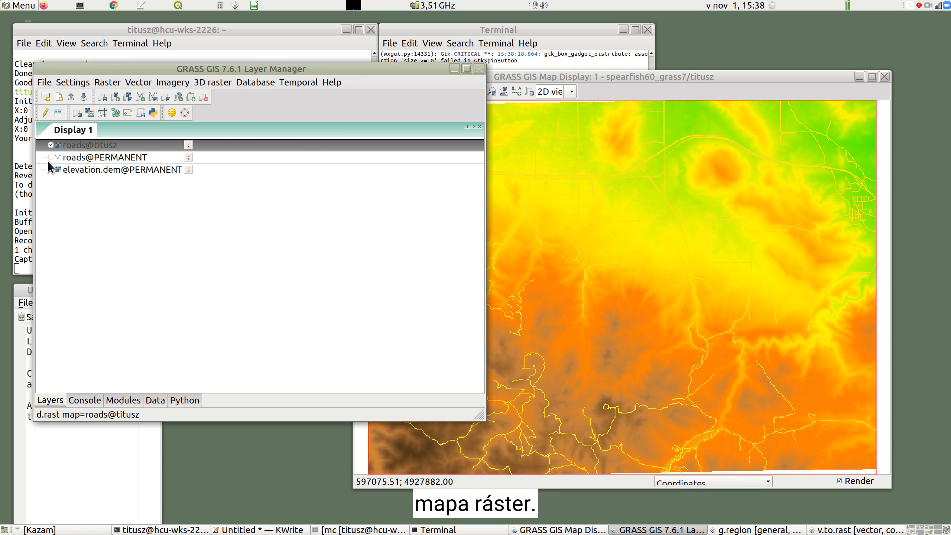
{"action": "left_click", "coordinate": [50, 157]}
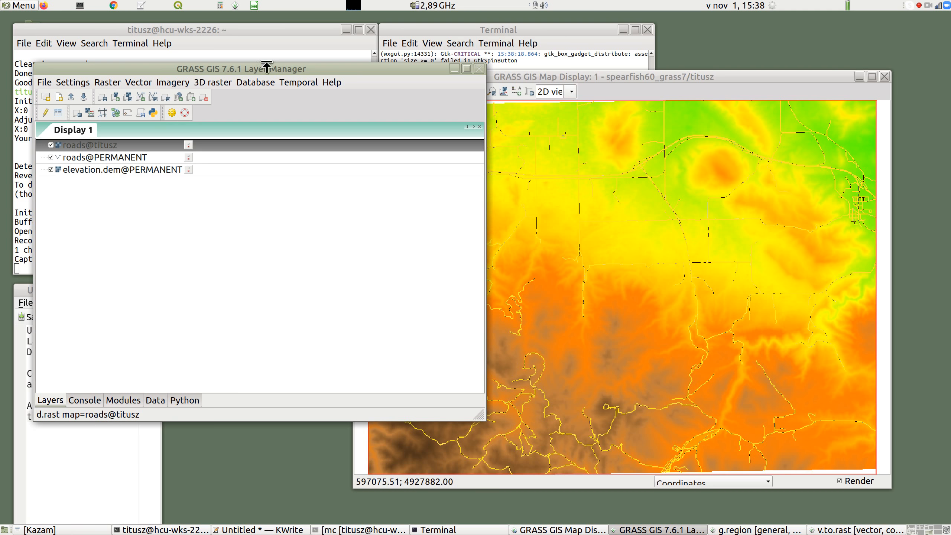
- Bring the terminal window running recordmydesktop to the front
{"action": "left_click", "coordinate": [131, 44]}
{"action": "left_click", "coordinate": [59, 189]}
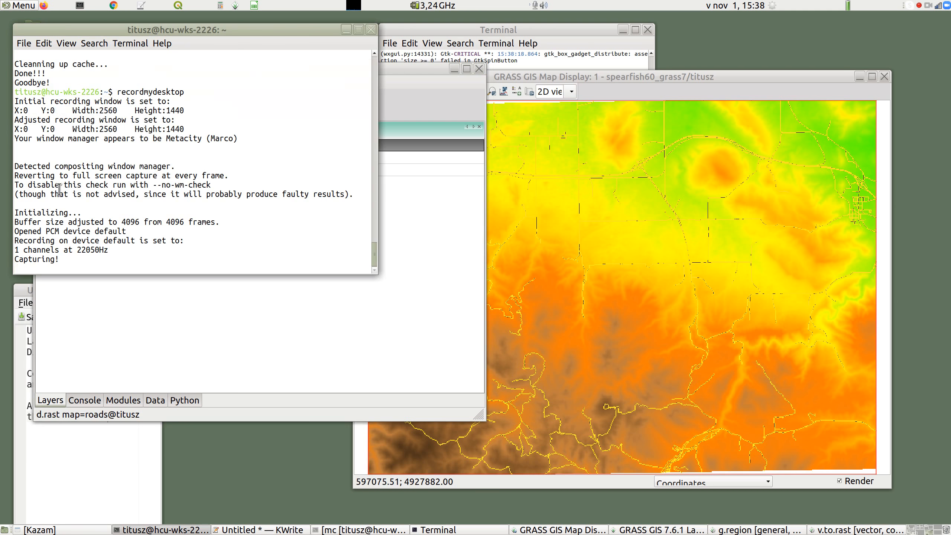